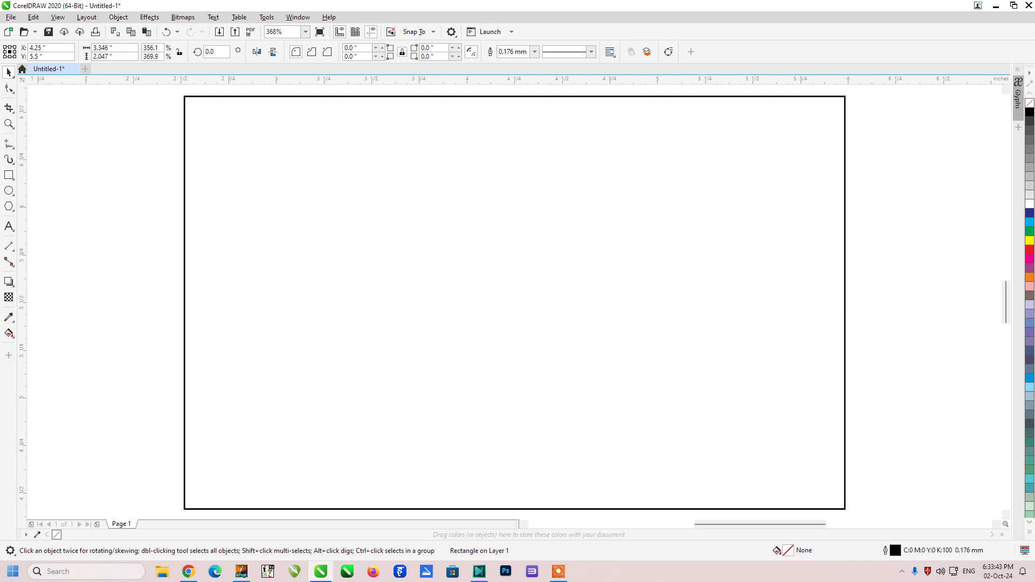
Draw a wide ellipse in the right half of the inner rectangle and place a copy slightly below it
key(F7)
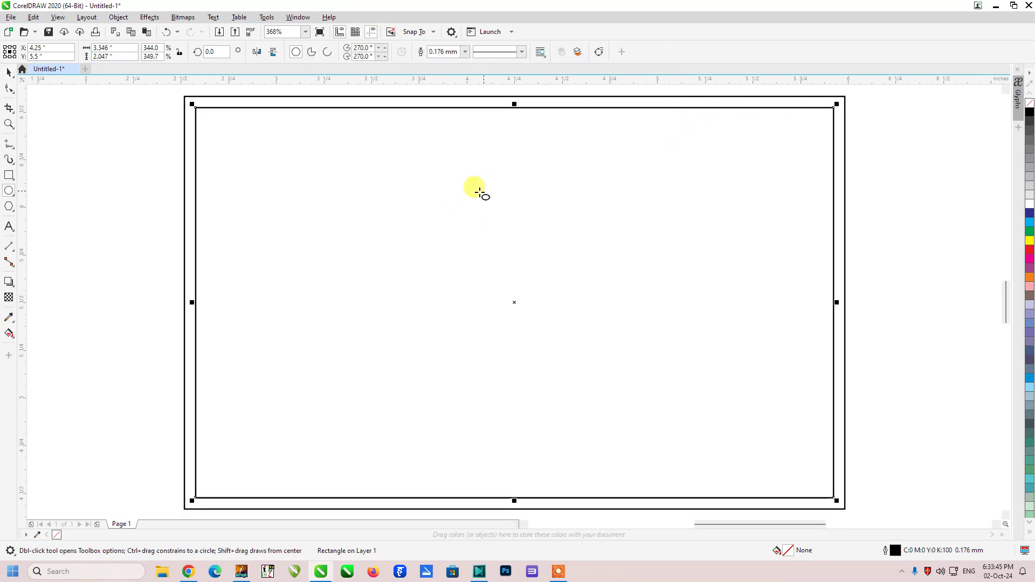
drag(464, 194, 825, 420)
key(space)
key(ctrl+z)
drag(697, 333, 701, 343)
right_click(701, 342)
Enlarge the lower ellipse from its centre to about 2.06 inches wide by 1.16 inches high
drag(827, 203, 830, 201)
drag(819, 294, 818, 301)
drag(833, 207, 836, 208)
key(ctrl+z)
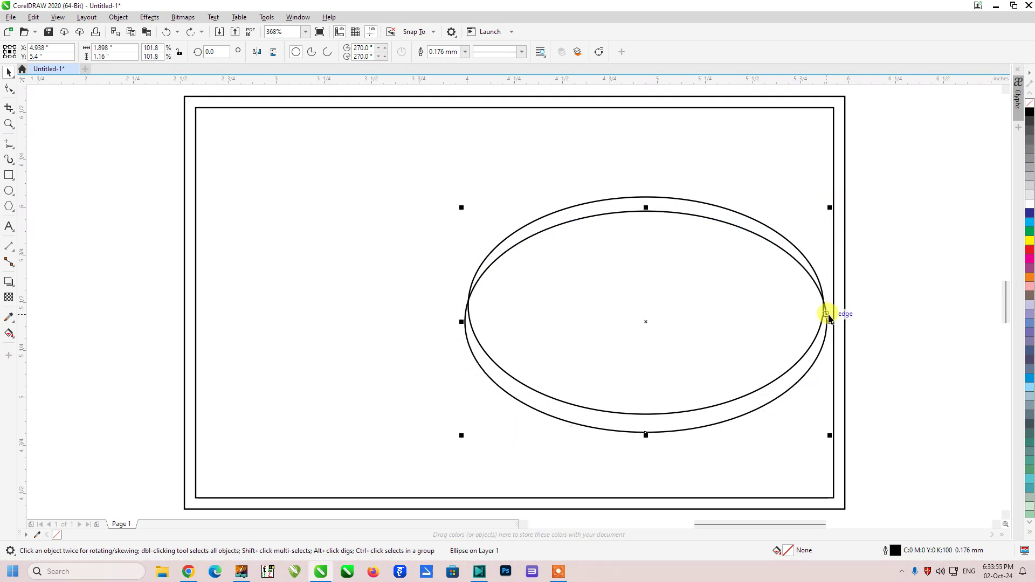
drag(830, 322, 845, 322)
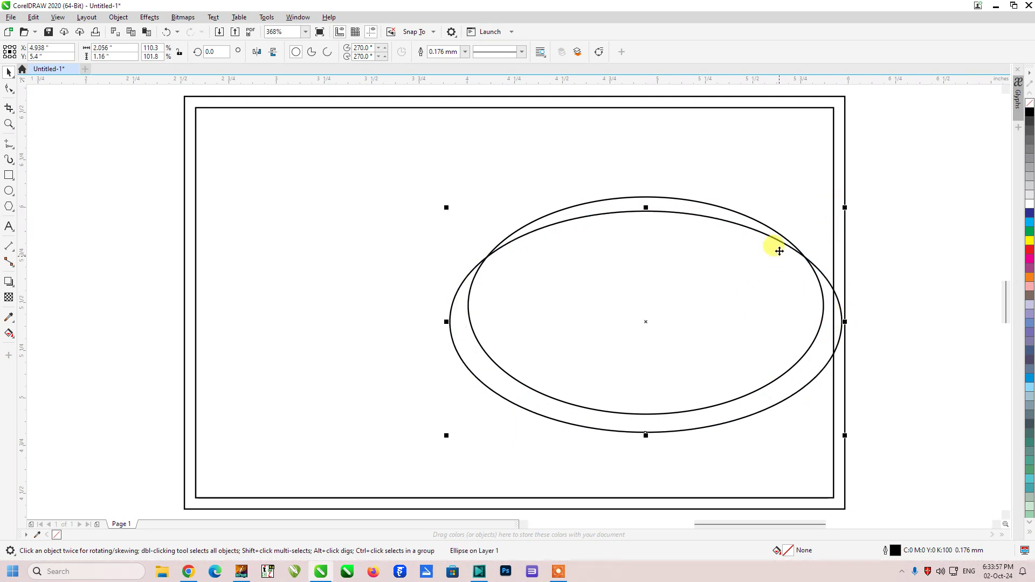
Trim the upper ellipse with the lower one and delete the lower ellipse, leaving a thin crescent
shift+click(750, 225)
click(317, 52)
click(467, 296)
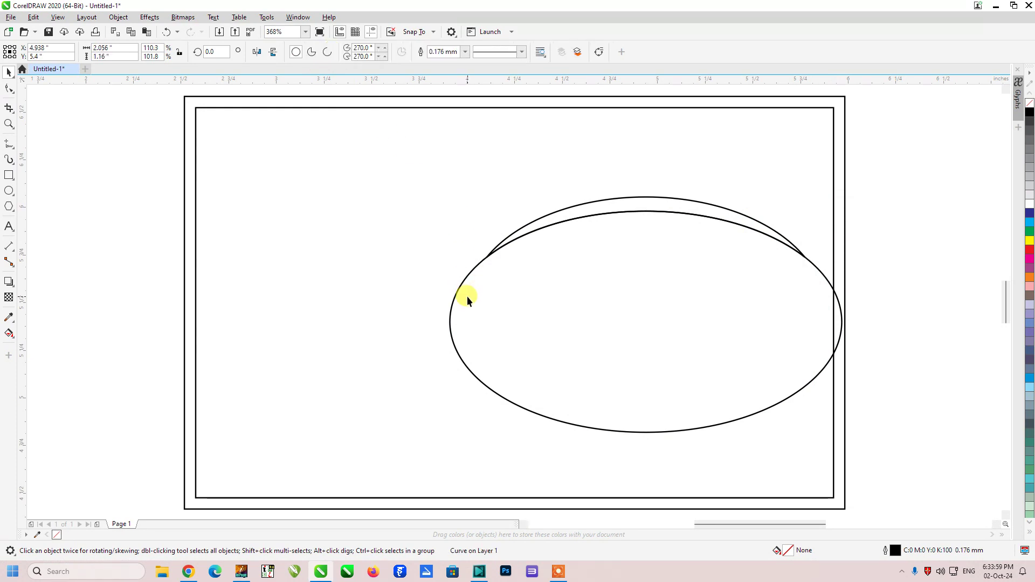
key(Delete)
Remove the middle node from the crescent's upper edge
click(558, 215)
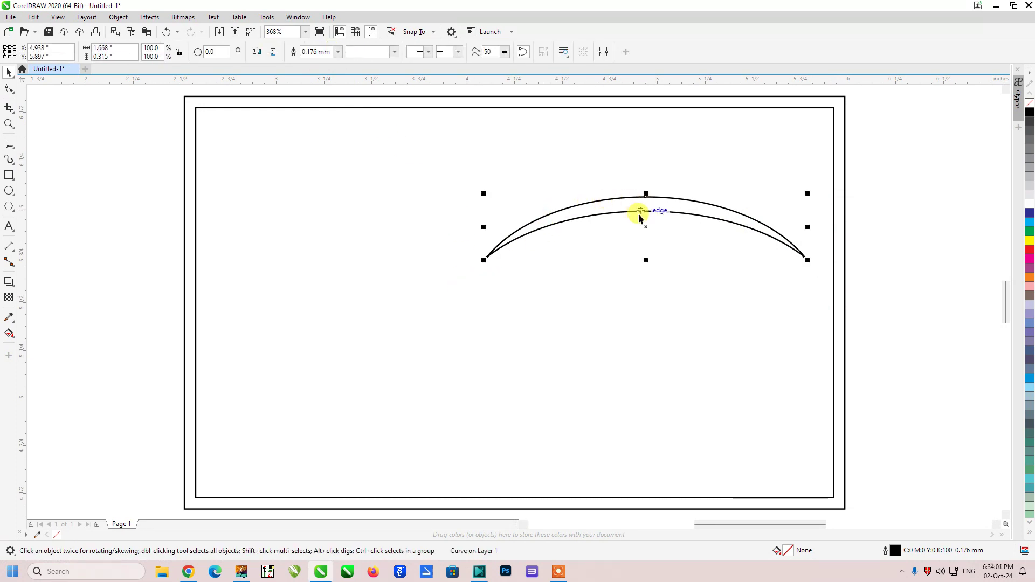
scroll(645, 203, up, 3)
key(F10)
key(Delete)
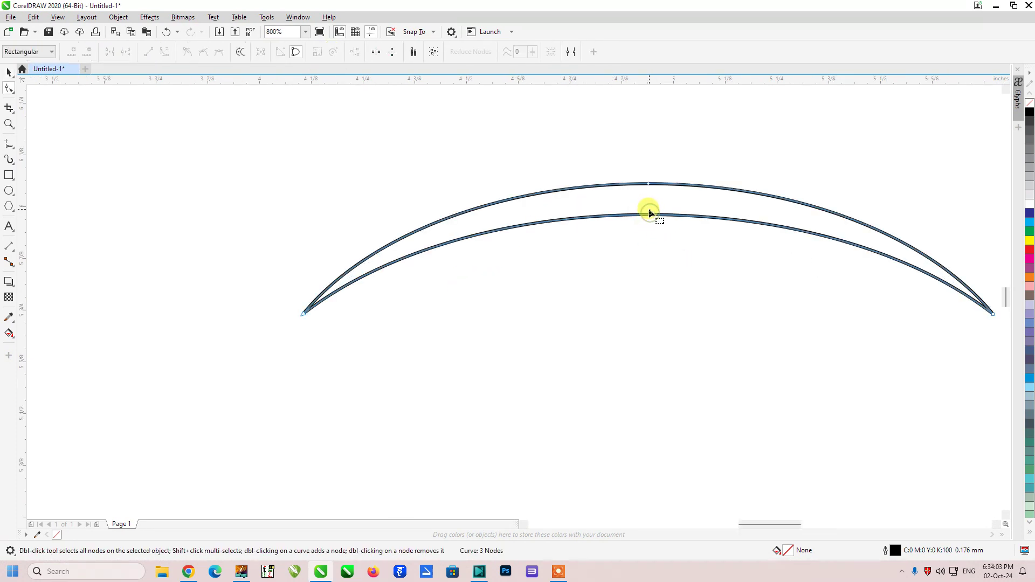
drag(639, 202, 657, 166)
key(Delete)
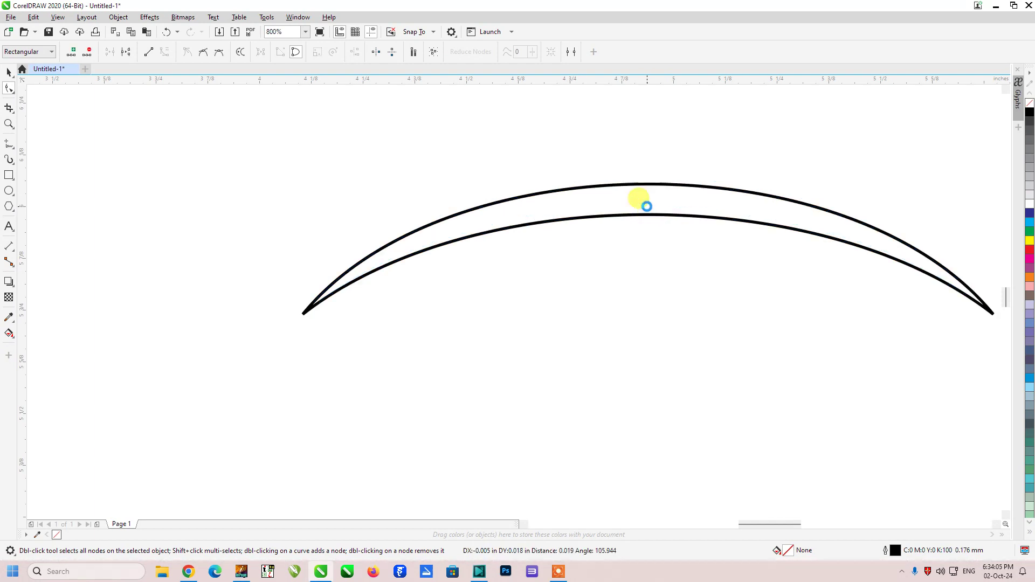
key(space)
Place a copy of the crescent directly below the original and scale it to about 97.3%
scroll(643, 188, down, 2)
drag(648, 183, 648, 301)
key(ctrl+z)
drag(655, 198, 661, 279)
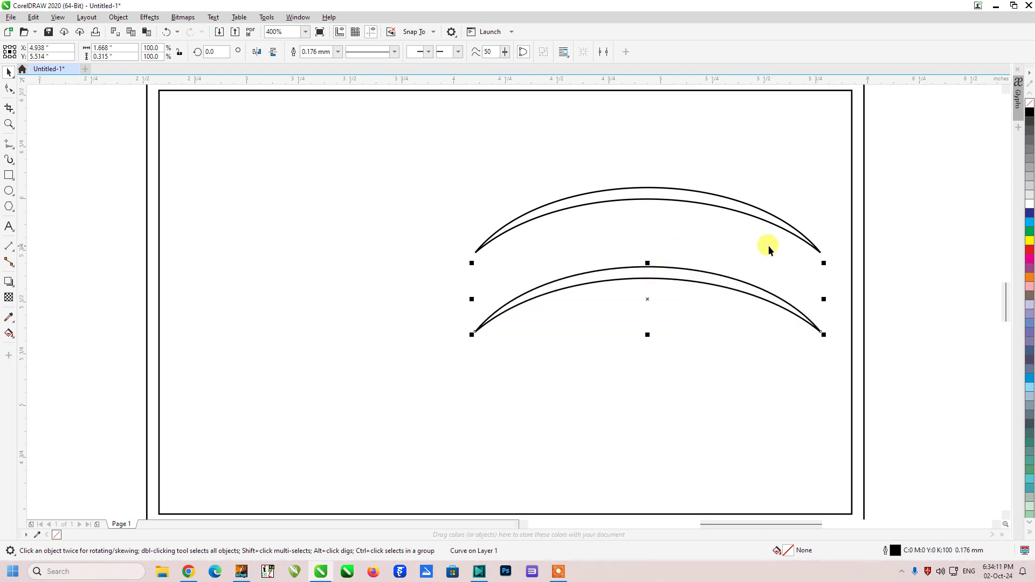
drag(821, 262, 819, 264)
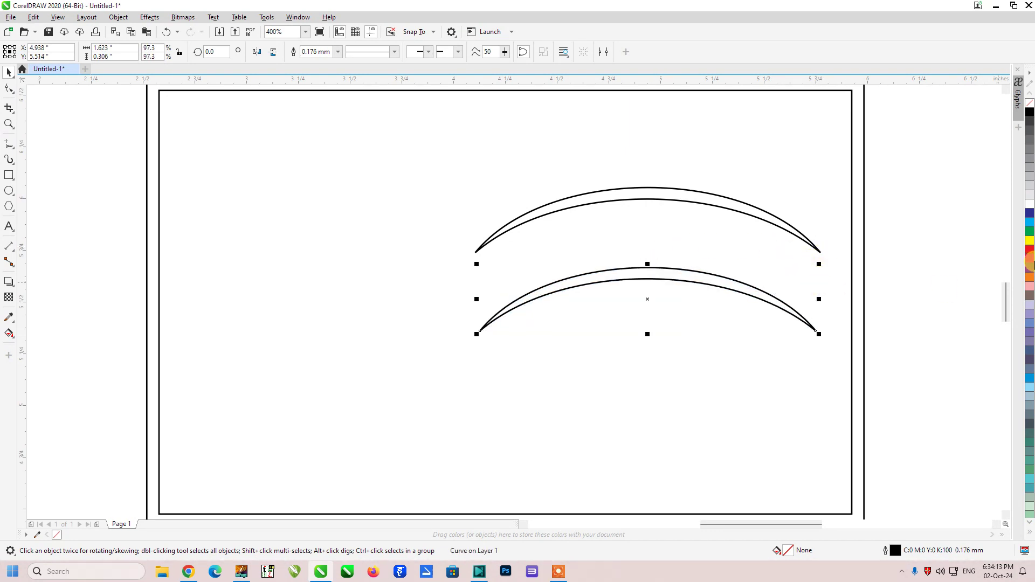
Fill both crescents with yellow C:0 M:20 Y:100 K:0 and remove their outlines
shift+click(750, 219)
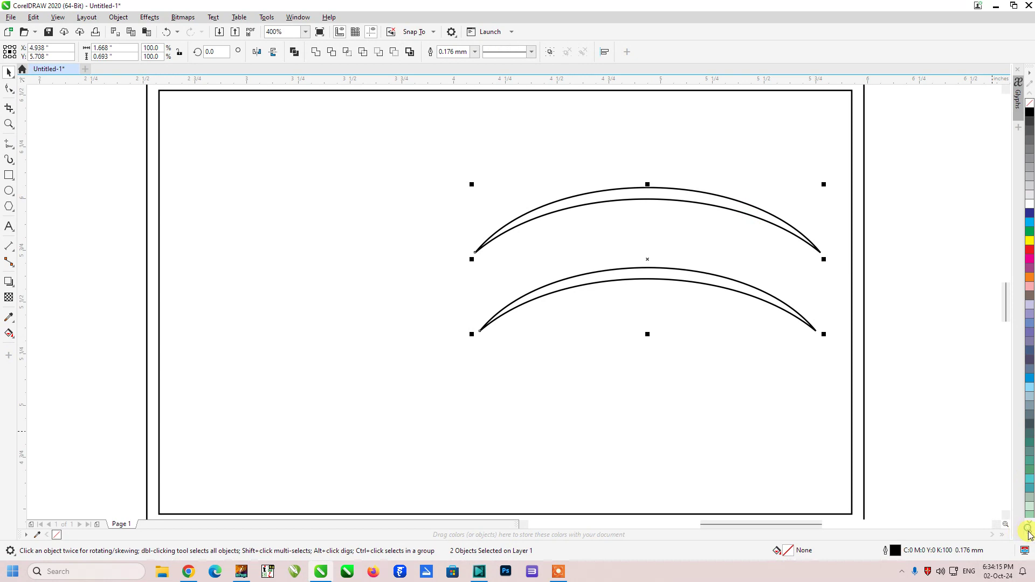
click(1030, 533)
click(1011, 260)
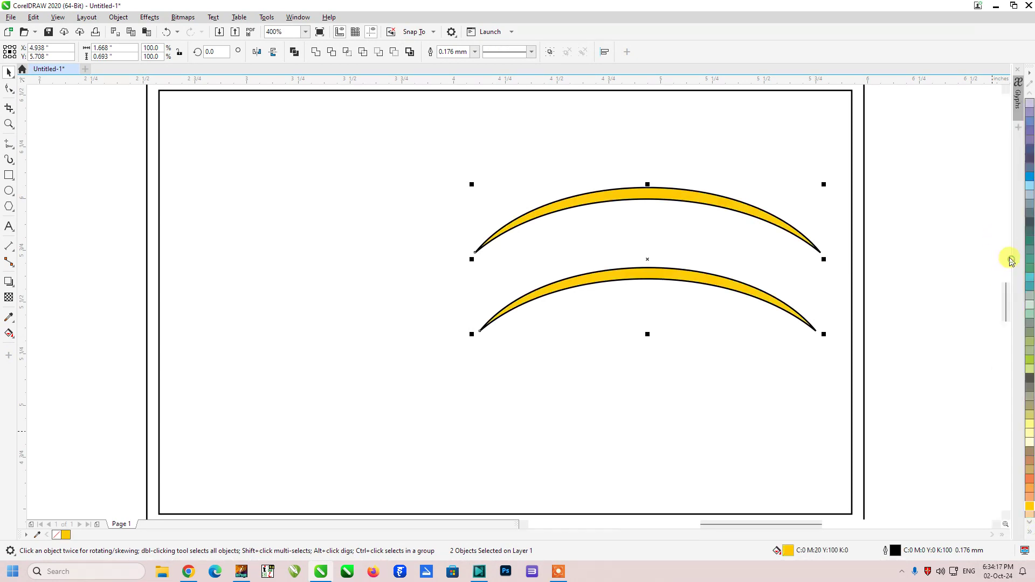
right_click(57, 535)
click(235, 328)
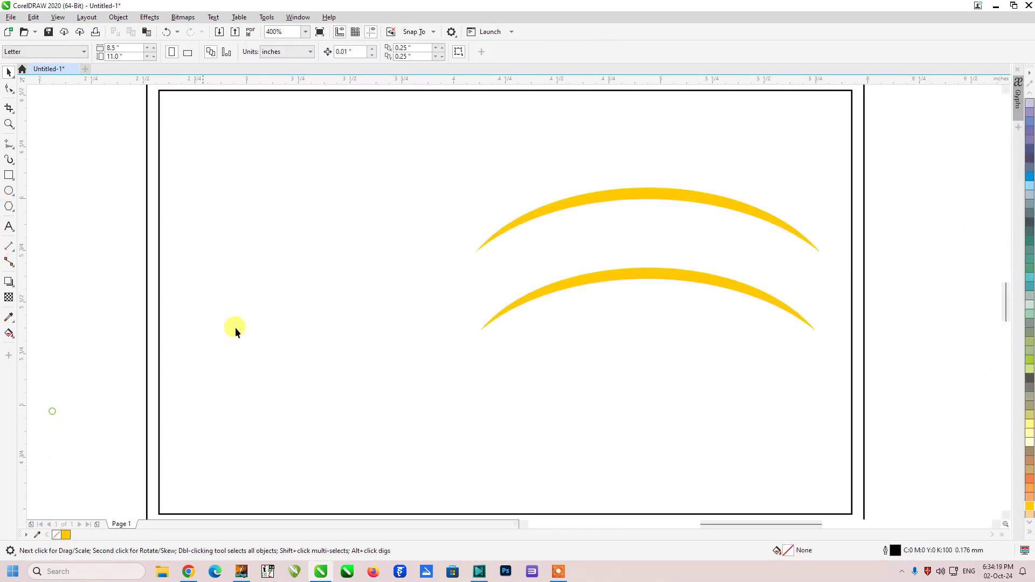
key(F6)
drag(580, 101, 839, 140)
key(F10)
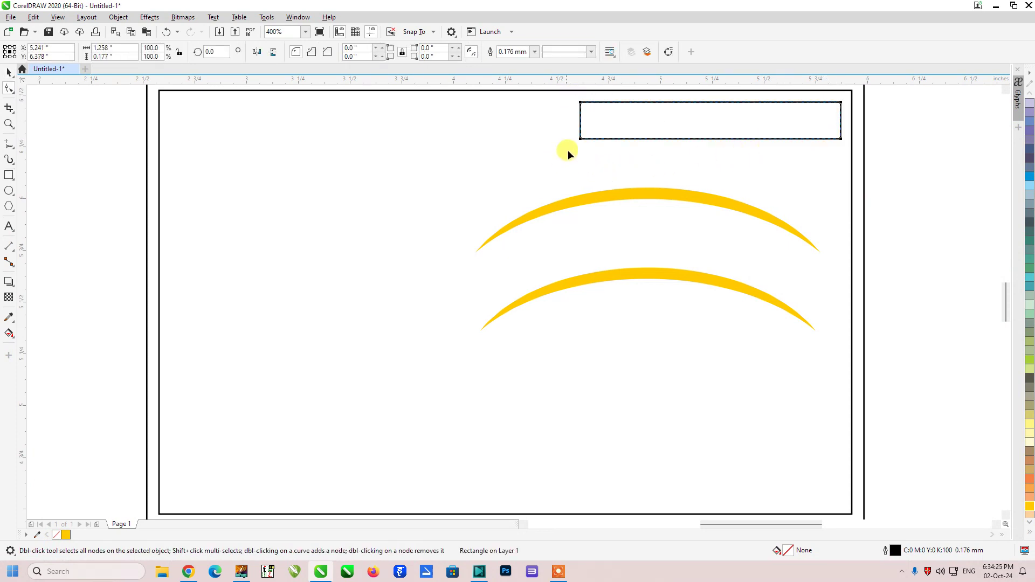
drag(585, 141, 588, 142)
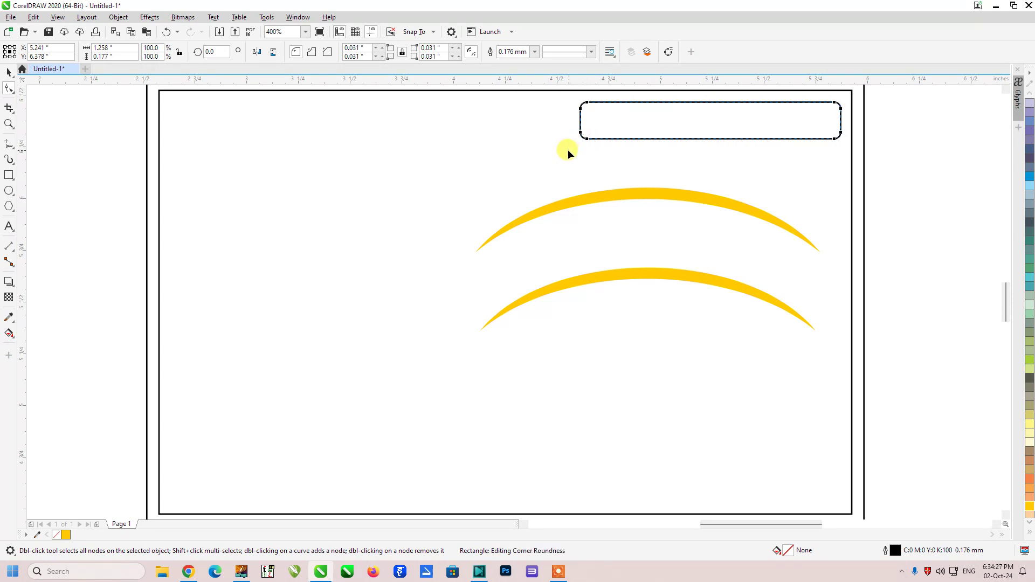
key(Delete)
Apply a vertical linear fountain fill to the outer rectangle, running from its upper edge to its lower edge
scroll(501, 210, down, 1)
key(F4)
click(546, 97)
key(g)
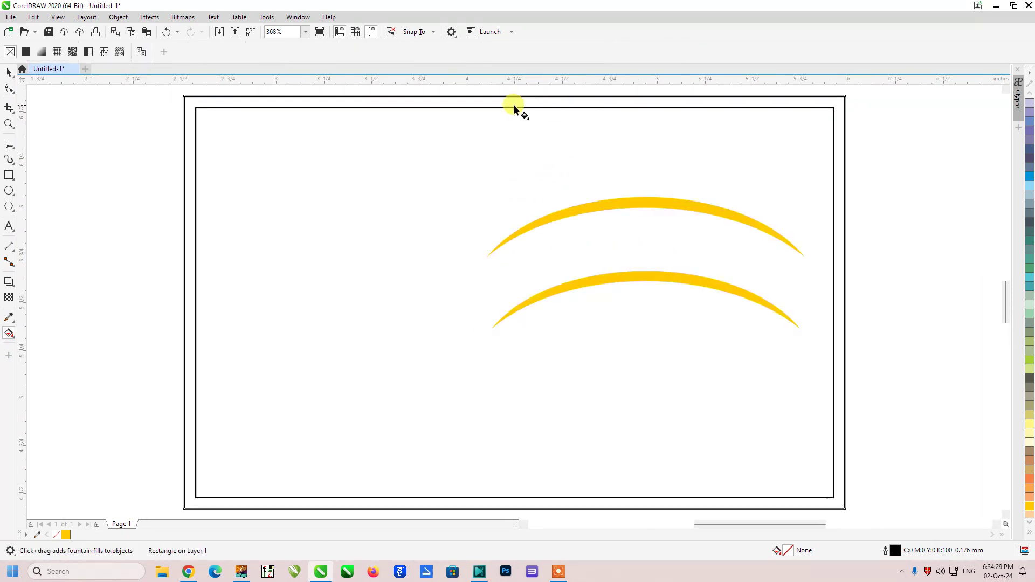
drag(515, 107, 497, 496)
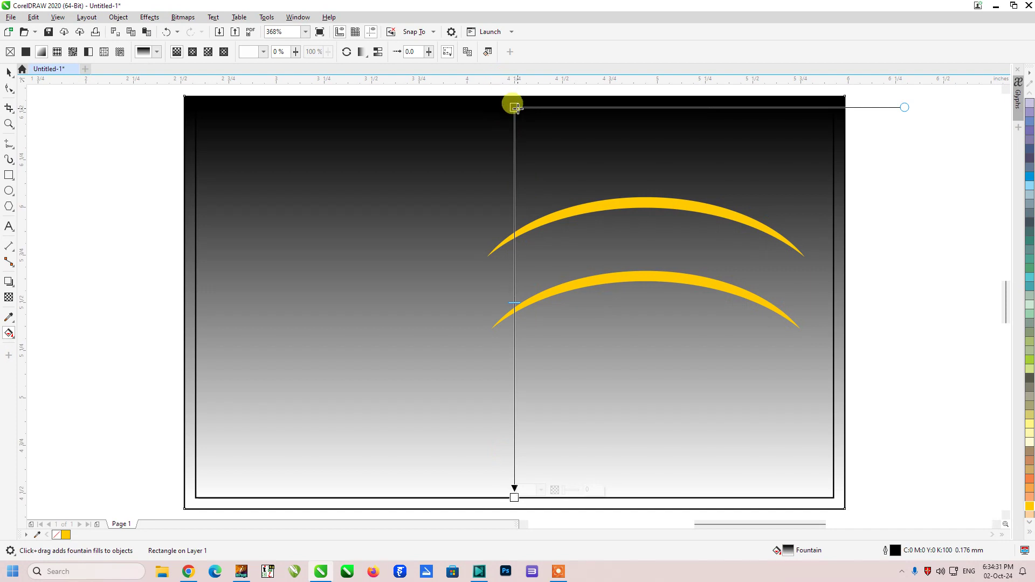
Set the black end of the outer rectangle's fountain fill to C:0 M:0 Y:15 K:0
click(516, 108)
click(528, 99)
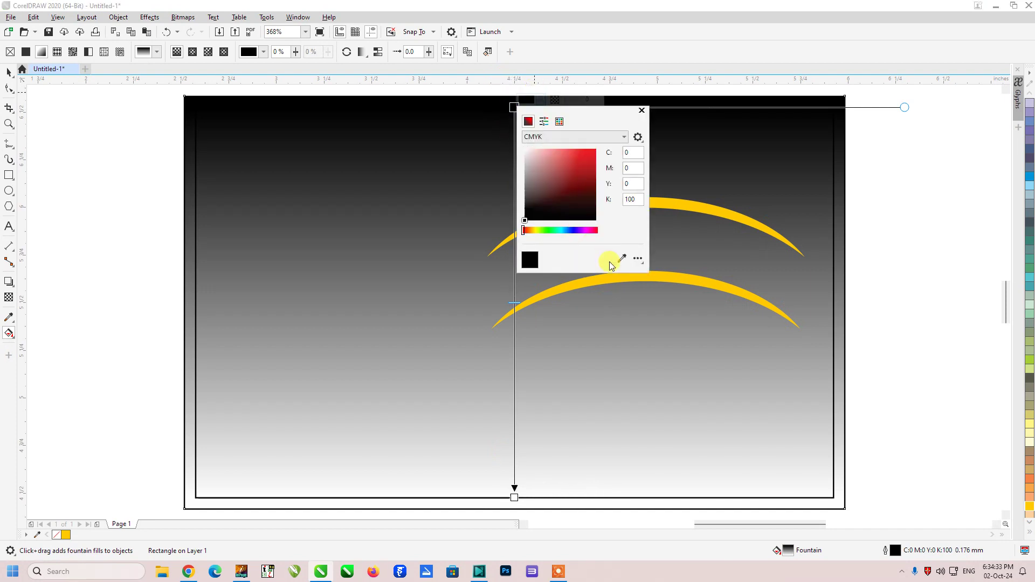
click(627, 183)
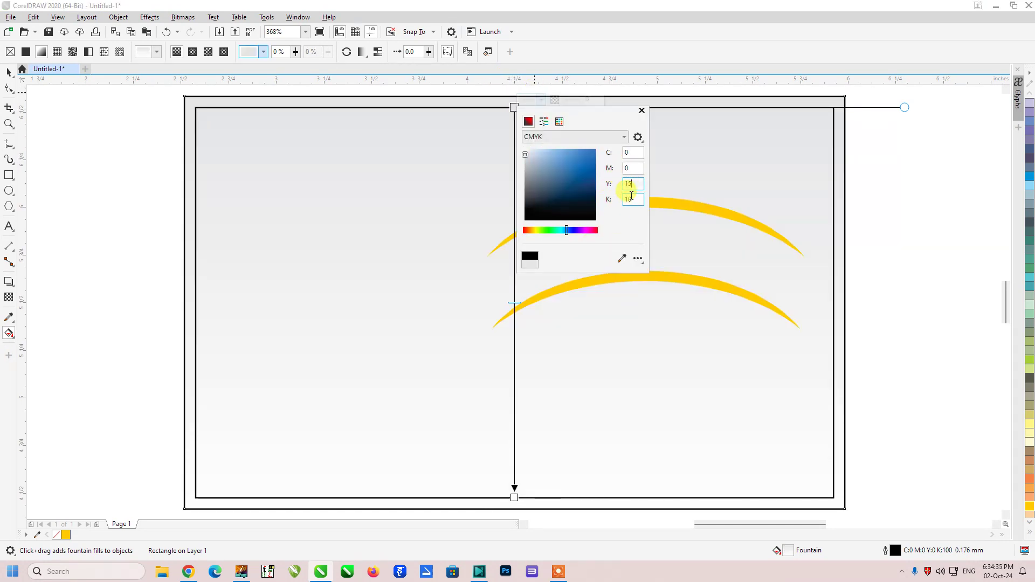
double_click(631, 197)
text(0)
click(627, 169)
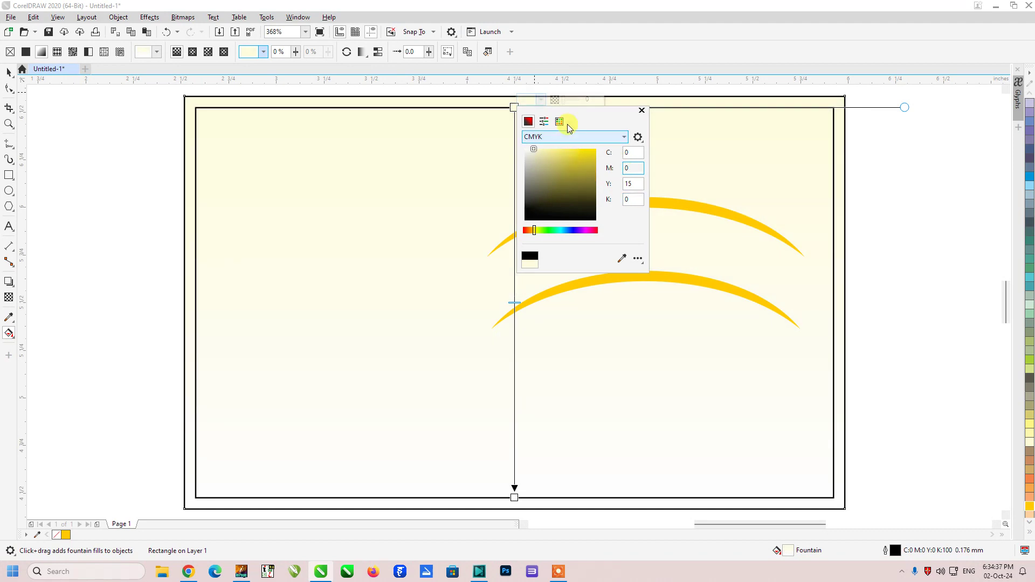
Change the outer rectangle's fill to an elliptical fountain and stretch its ellipse well beyond the card's edges
click(193, 51)
scroll(461, 232, down, 2)
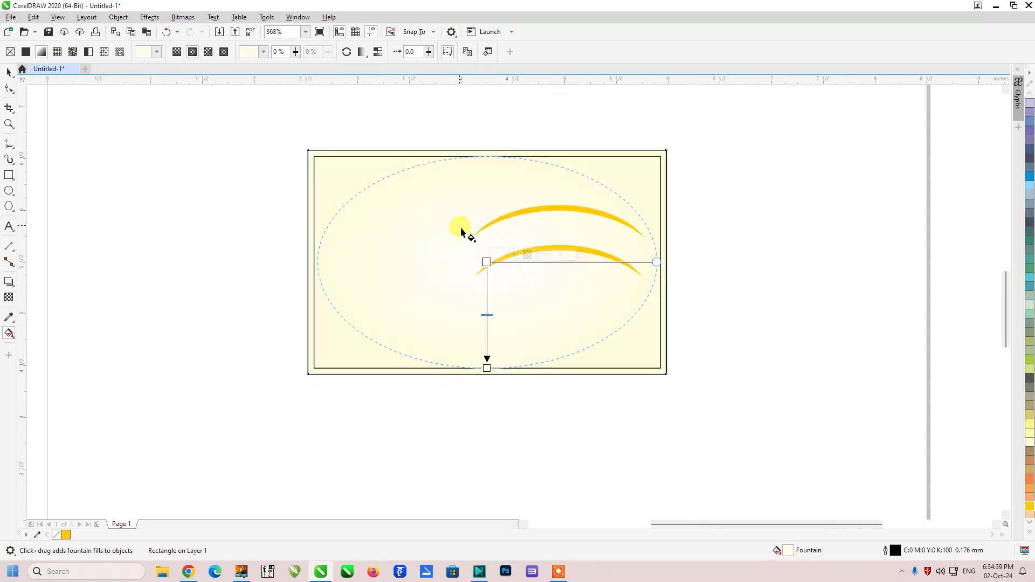
drag(657, 262, 779, 262)
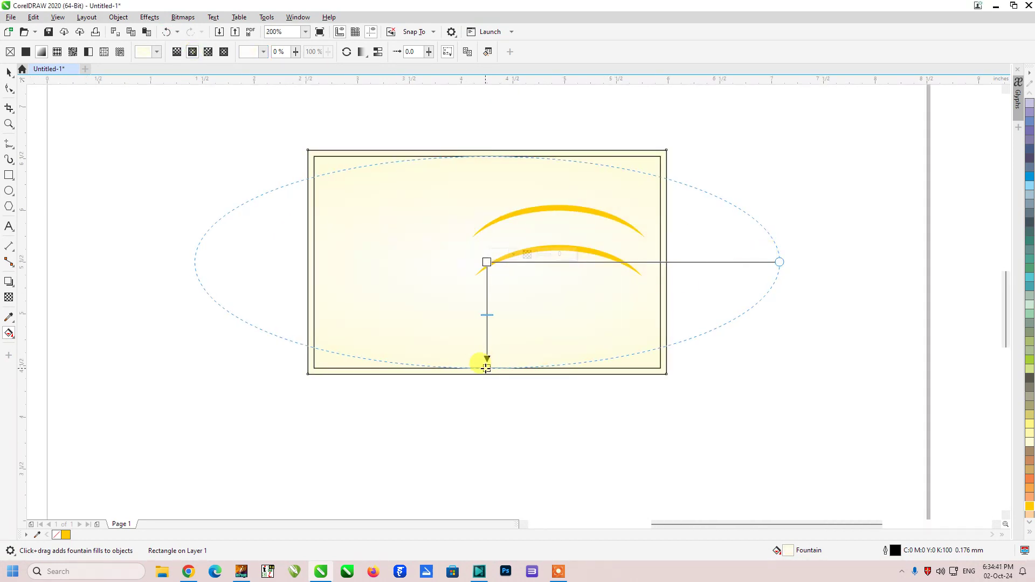
drag(487, 368, 486, 432)
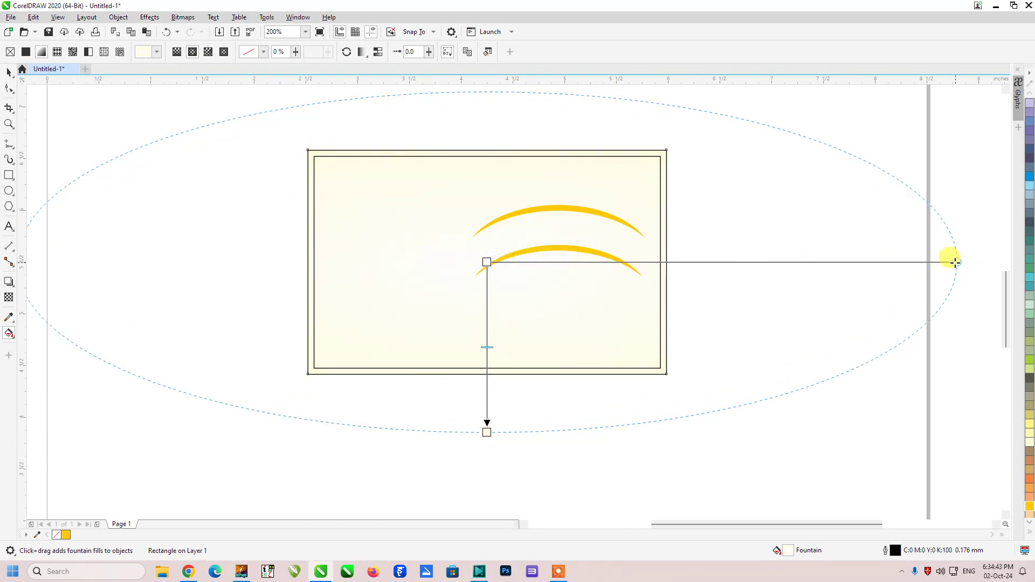
drag(955, 262, 762, 262)
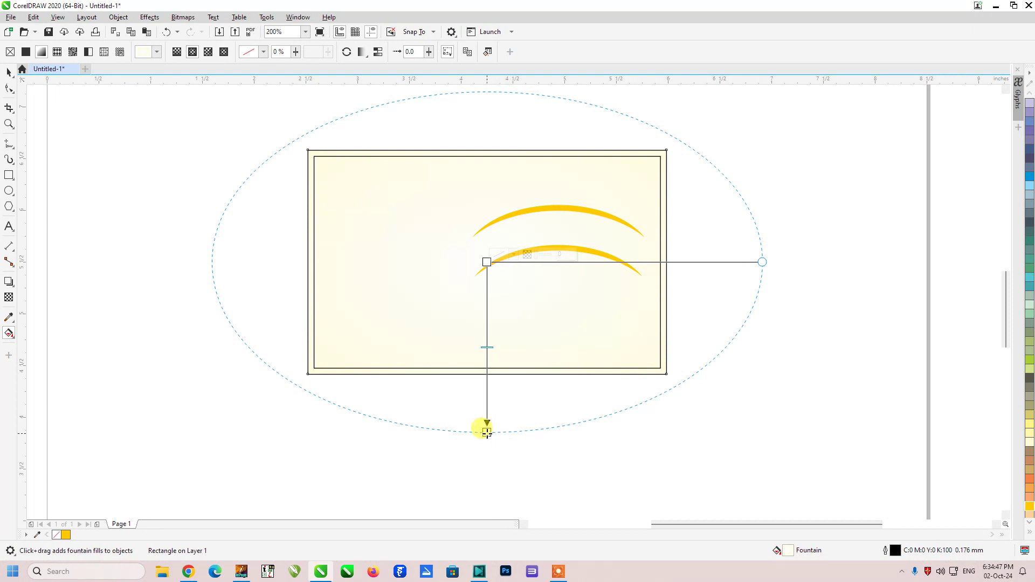
drag(487, 432, 487, 462)
drag(813, 263, 865, 262)
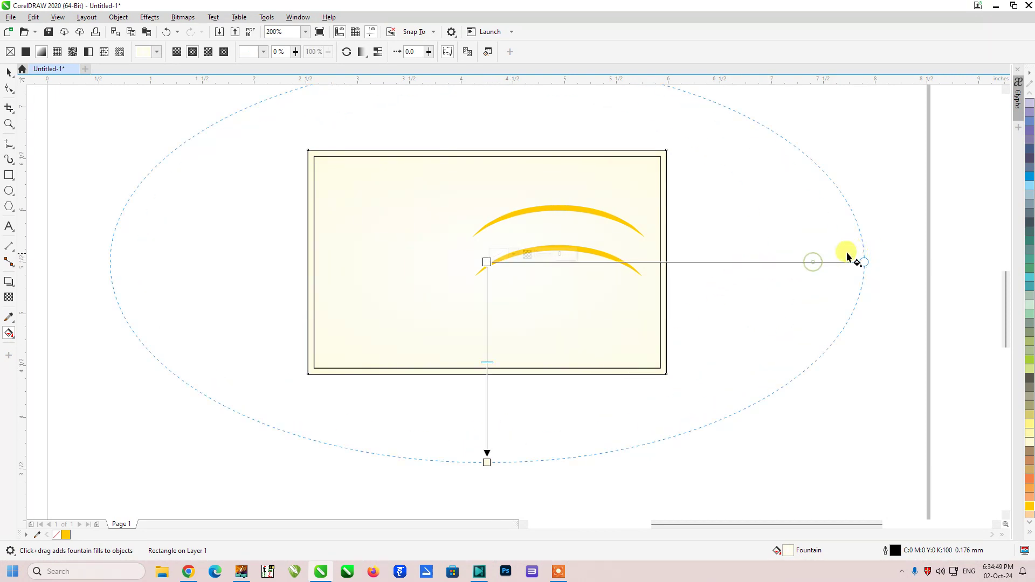
key(space)
scroll(483, 173, up, 1)
key(F4)
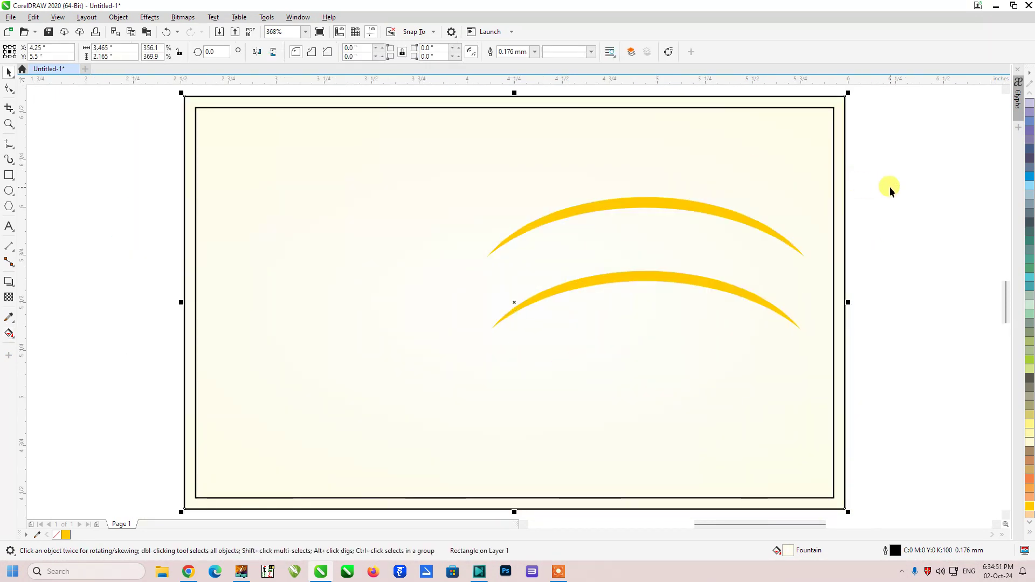
click(885, 181)
Flatten the upper crescent by reducing its height and repeat the same stretch on the lower crescent
click(662, 206)
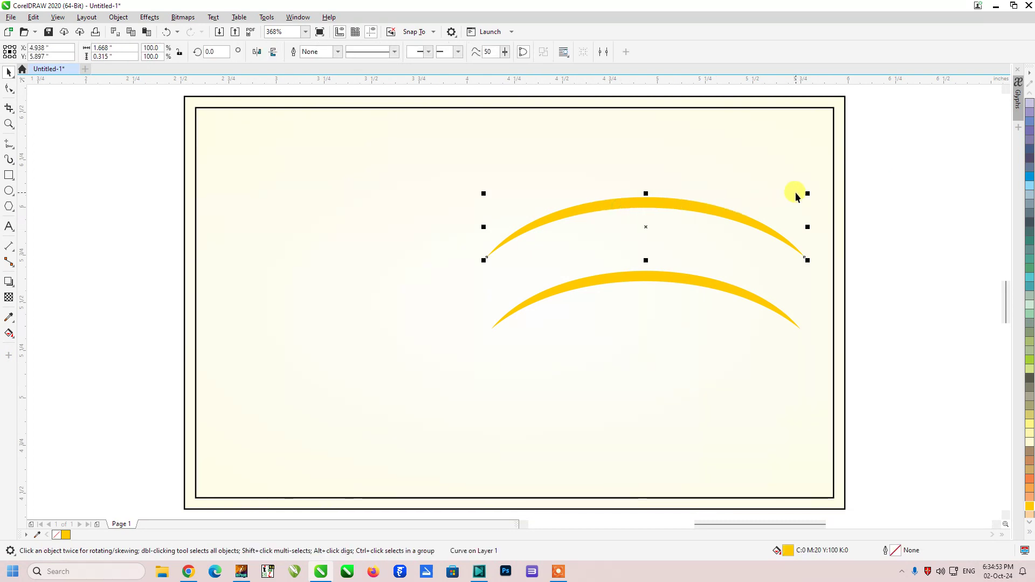
drag(646, 261, 657, 288)
click(644, 277)
key(ctrl+r)
click(870, 228)
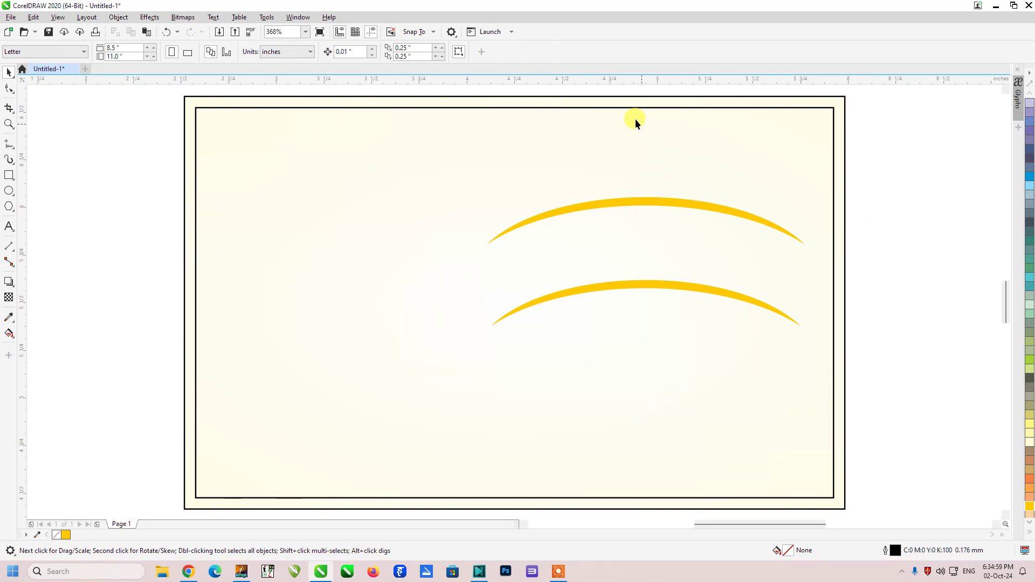
Duplicate the outer rectangle as a full-width strip about 0.337 inches high along the card's lower edge
click(626, 102)
drag(516, 91, 595, 441)
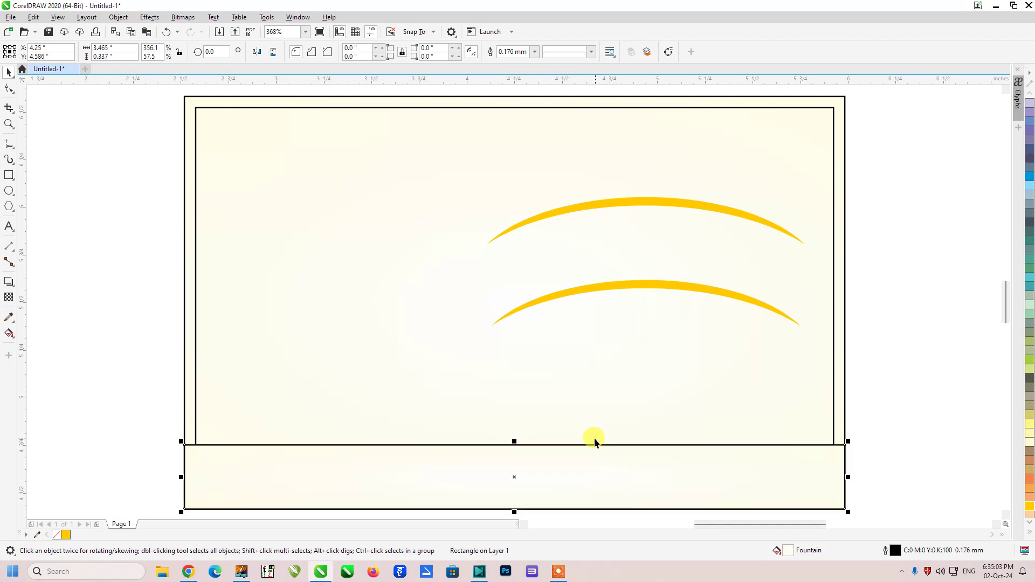
click(127, 393)
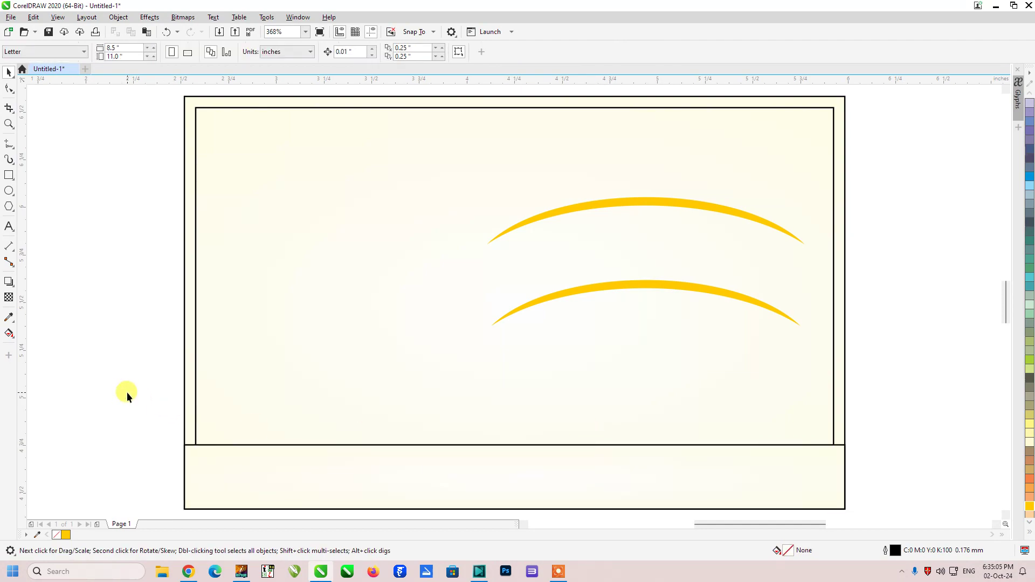
Switch to the Everything file search and open Mehtab Chicken Centre.cdr in CorelDRAW
key(ctrl+alt+e)
scroll(128, 393, down, 5)
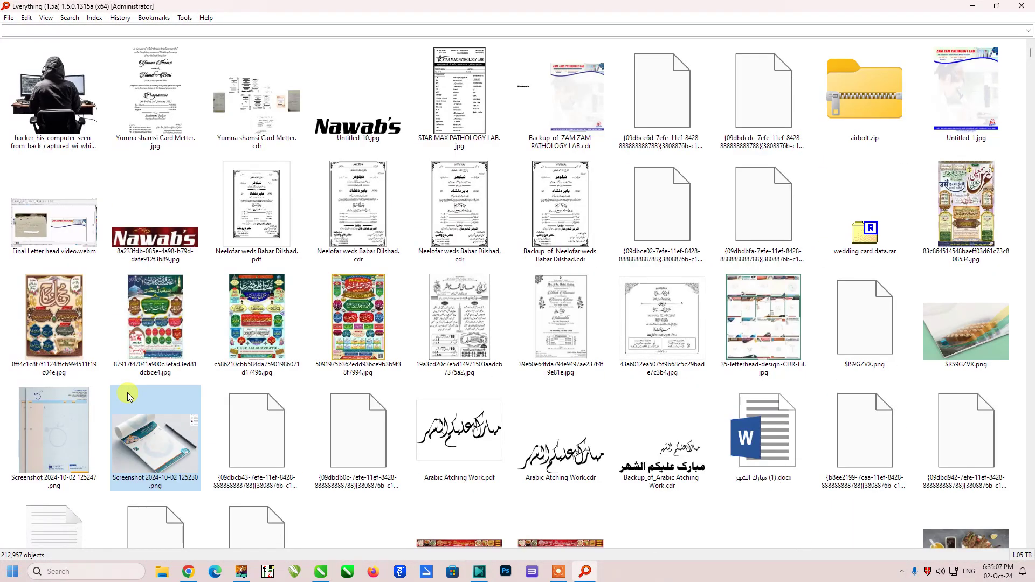
scroll(127, 392, down, 2)
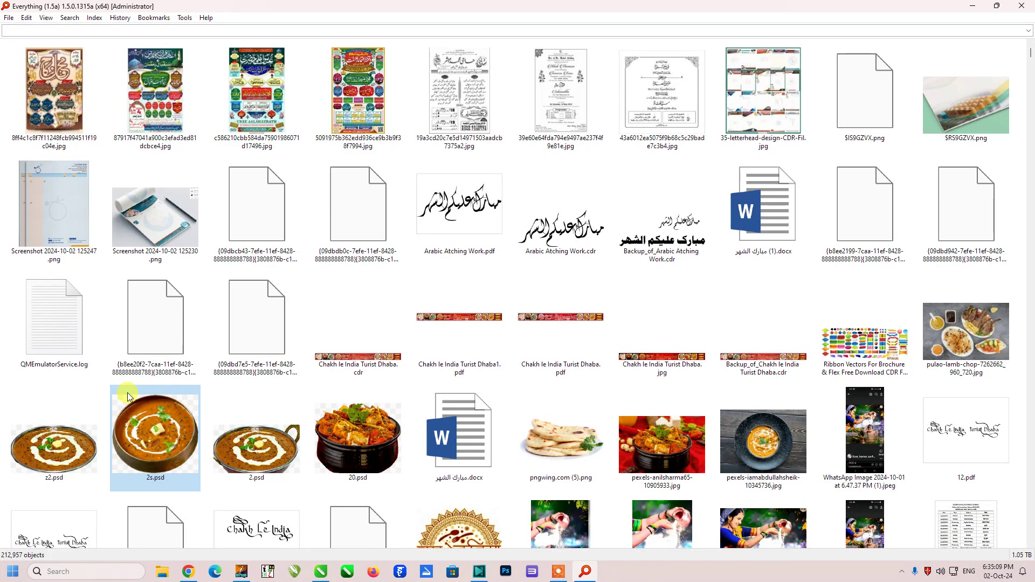
scroll(128, 394, down, 2)
click(550, 458)
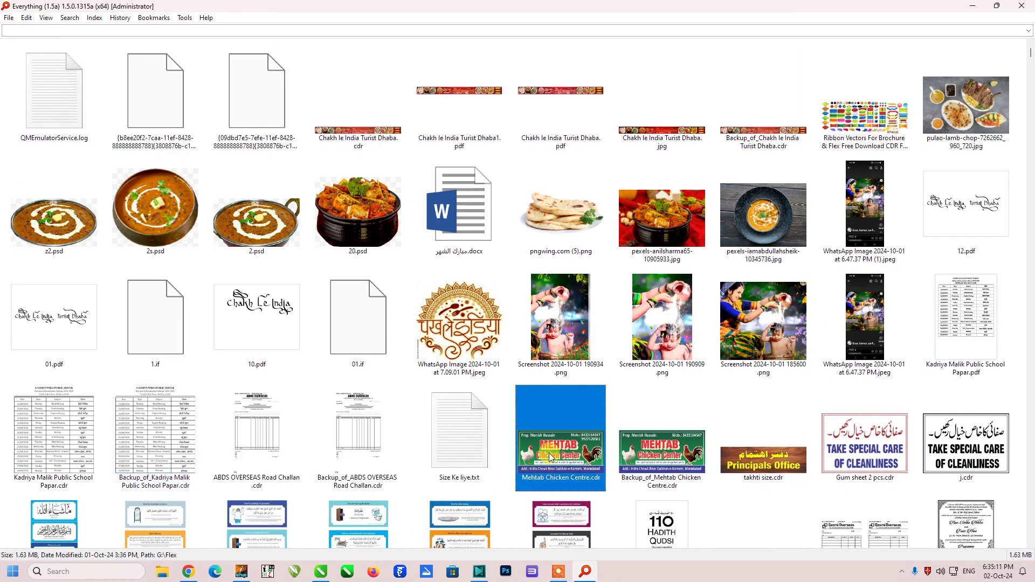
double_click(550, 457)
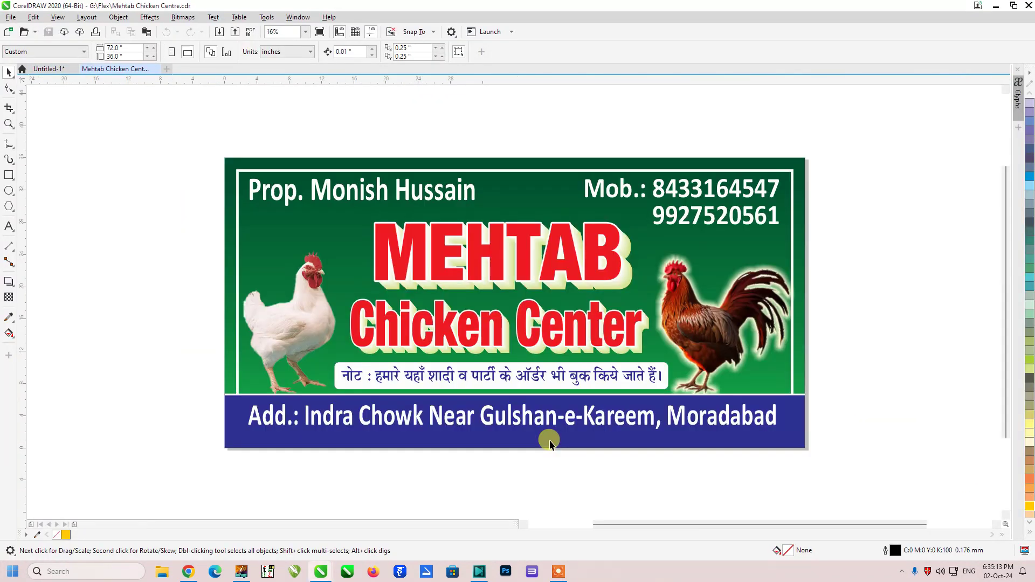
Copy the whole banner artwork from Mehtab Chicken Centre.cdr and paste it into the Untitled-1 card document
click(535, 380)
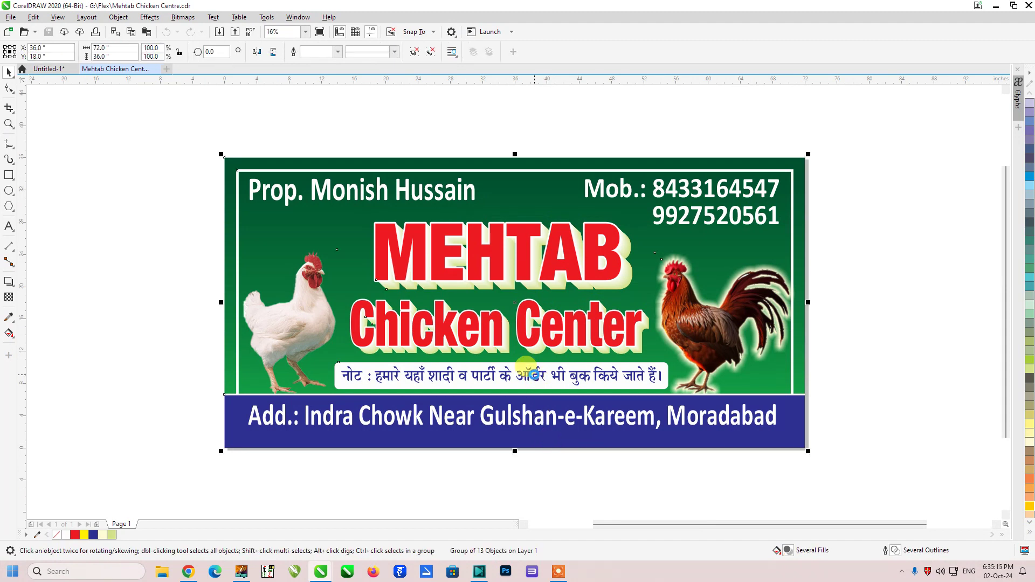
key(ctrl+Tab)
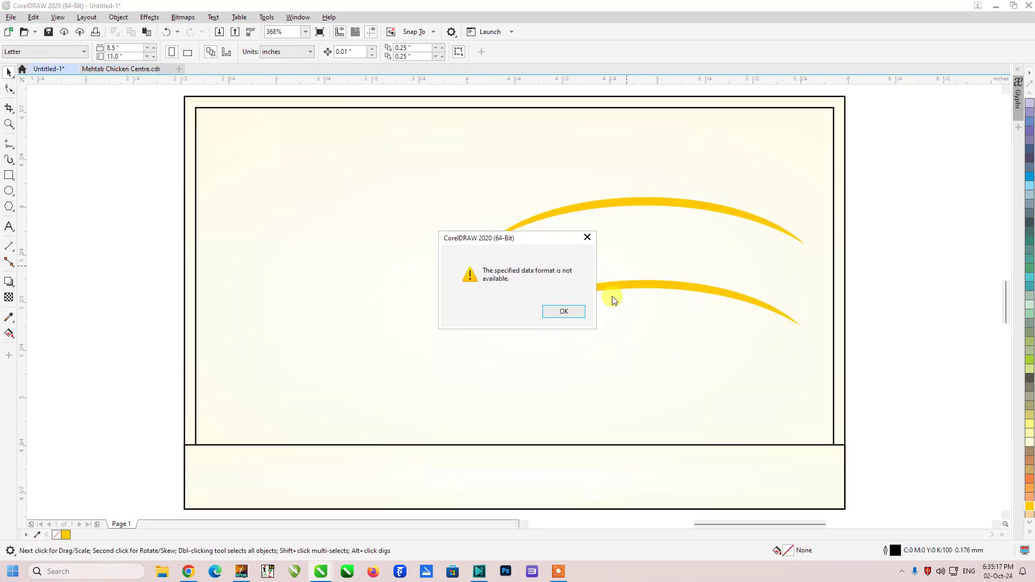
click(571, 313)
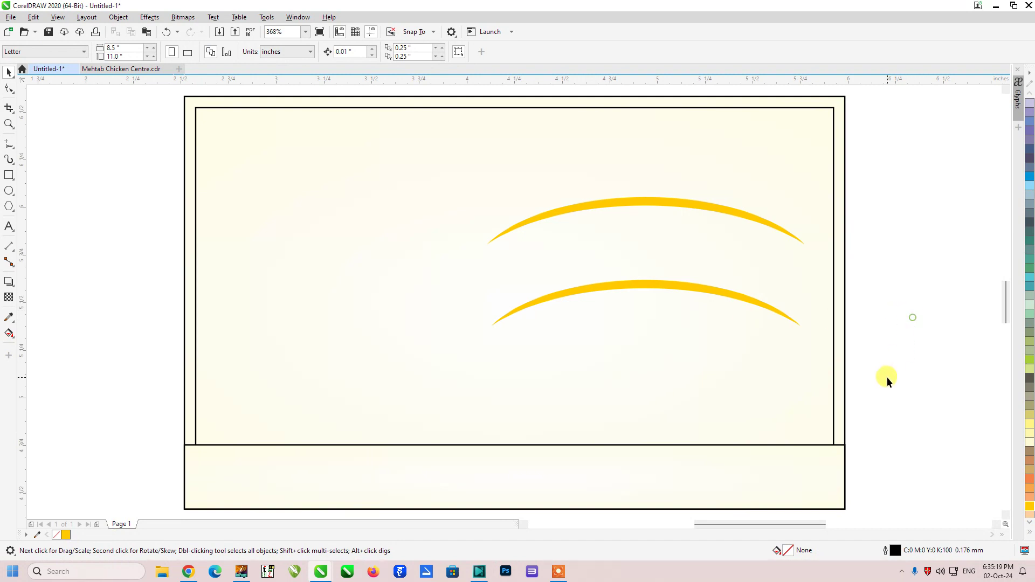
key(ctrl+v)
key(shift+F2)
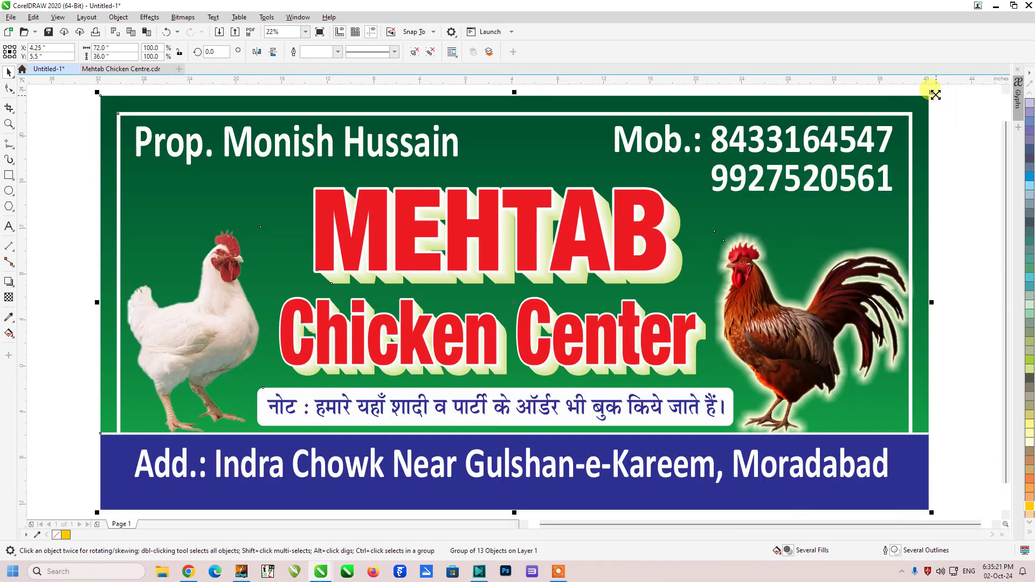
Scale the pasted banner down to about 4.833 by 2.416 inches and place it on the left side of the card
drag(935, 95, 596, 259)
drag(536, 312, 465, 379)
key(F2)
drag(596, 250, 354, 416)
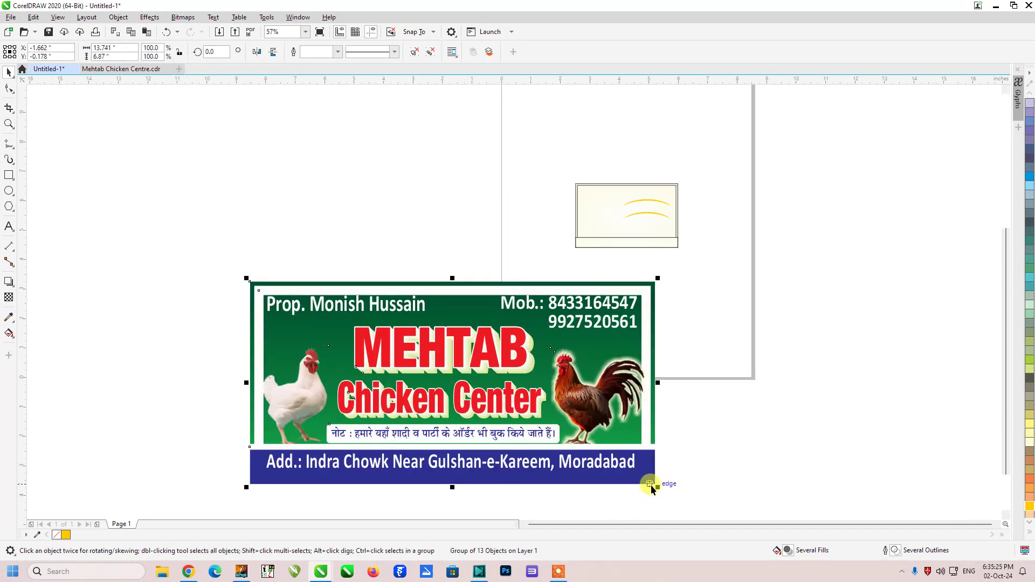
drag(657, 490, 527, 463)
drag(485, 395, 518, 220)
scroll(519, 216, up, 3)
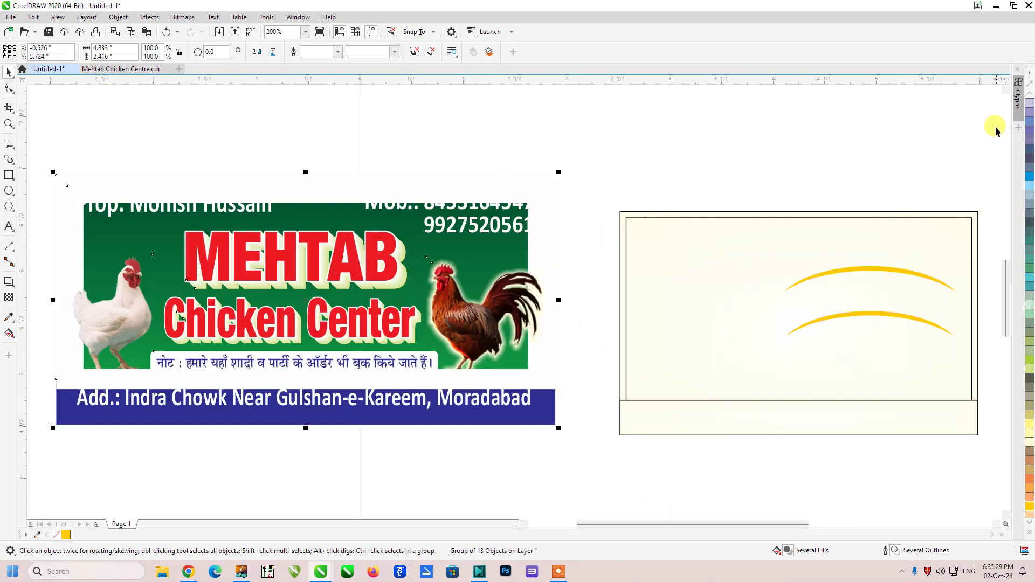
Remove the outlines from the banner artwork and ungroup it into separate objects
scroll(1029, 103, up, 7)
right_click(1029, 103)
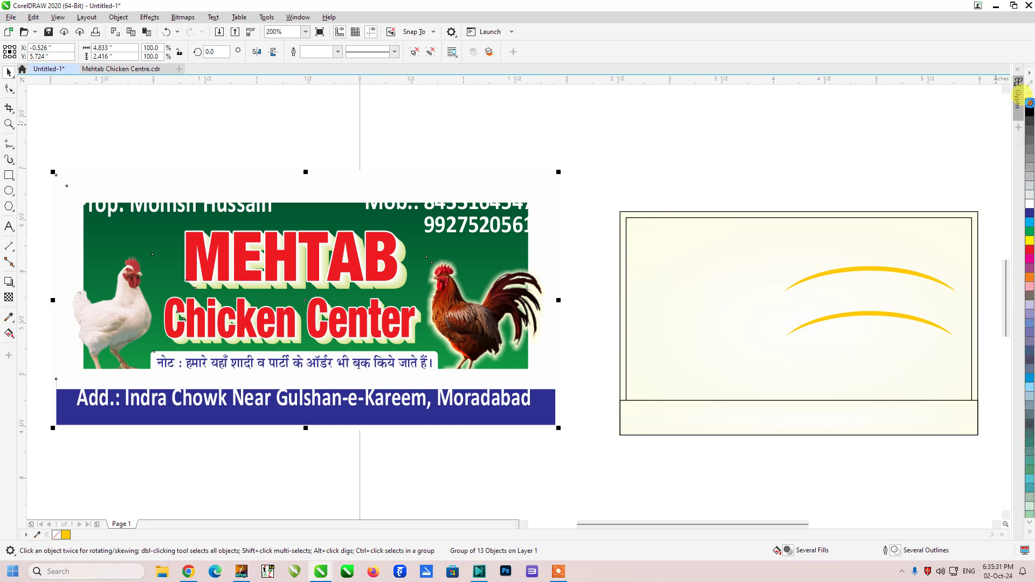
click(580, 159)
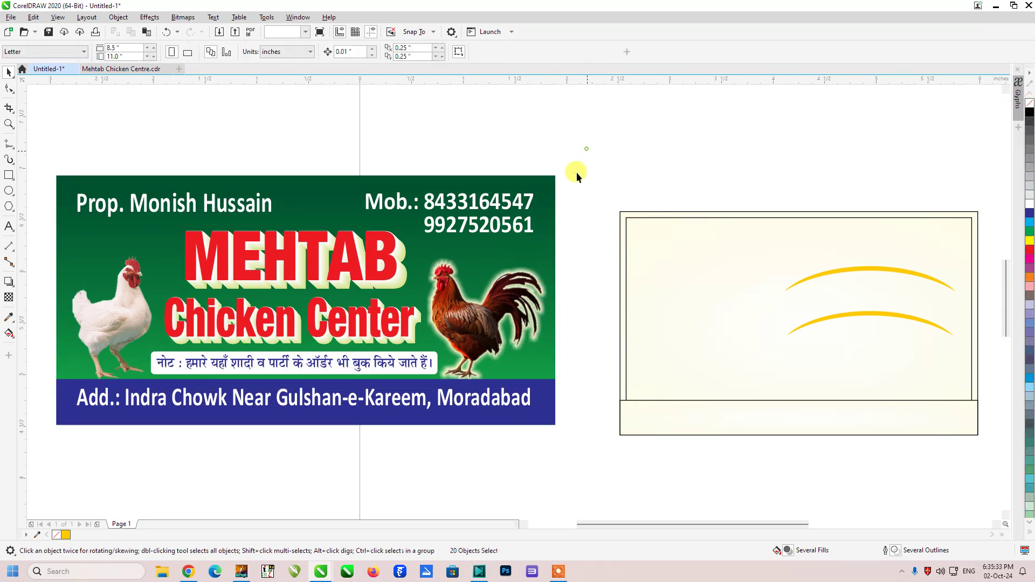
Move the banner's address line onto the card's bottom strip and fill the strip with red
drag(447, 406, 892, 419)
click(974, 400)
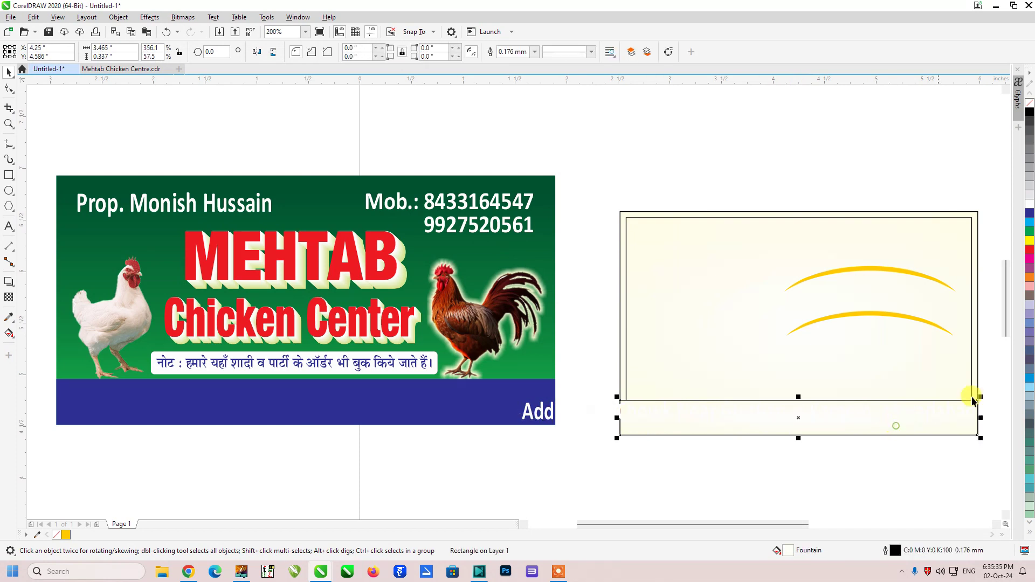
click(1029, 254)
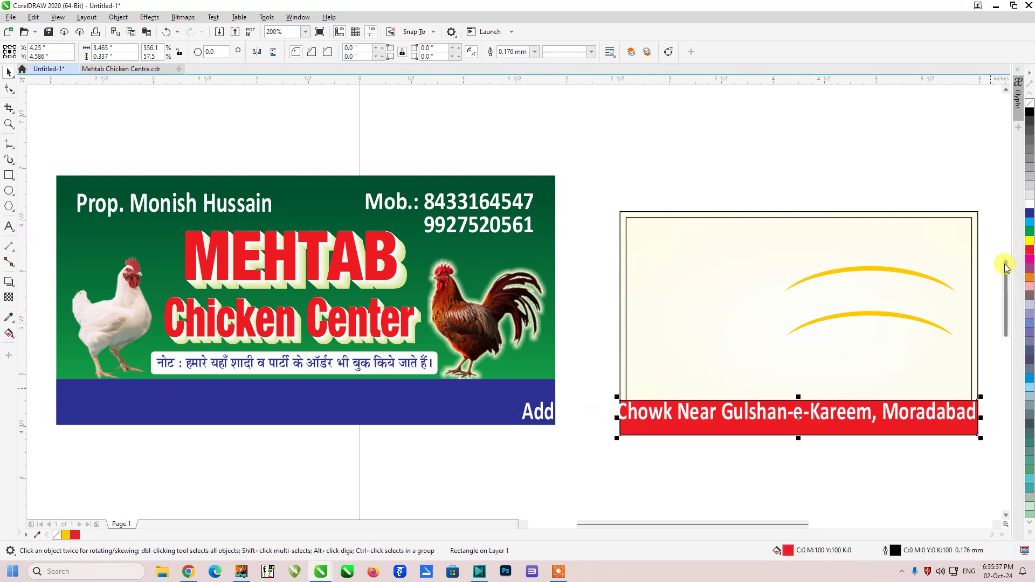
Darken the bottom strip's red fill to C0 M100 Y100 K45 and remove the strip's outline
key(shift+F11)
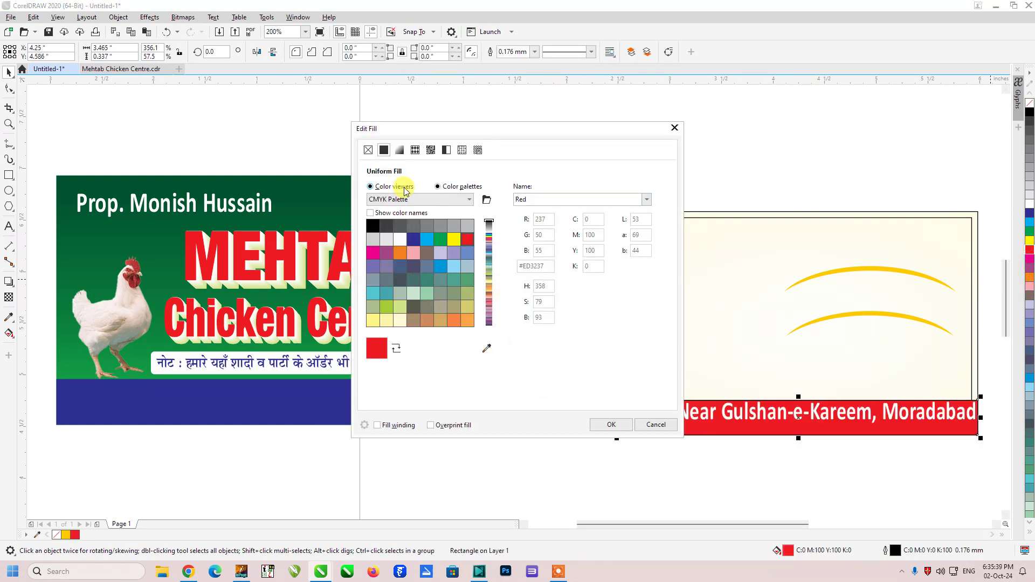
click(397, 186)
text(30)
key(Return)
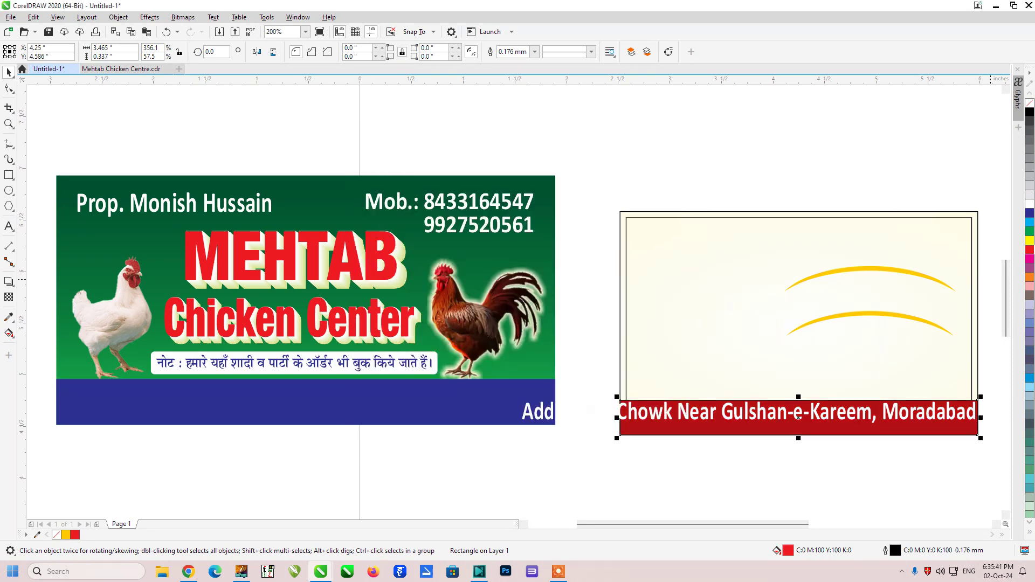
click(738, 415)
key(shift+F11)
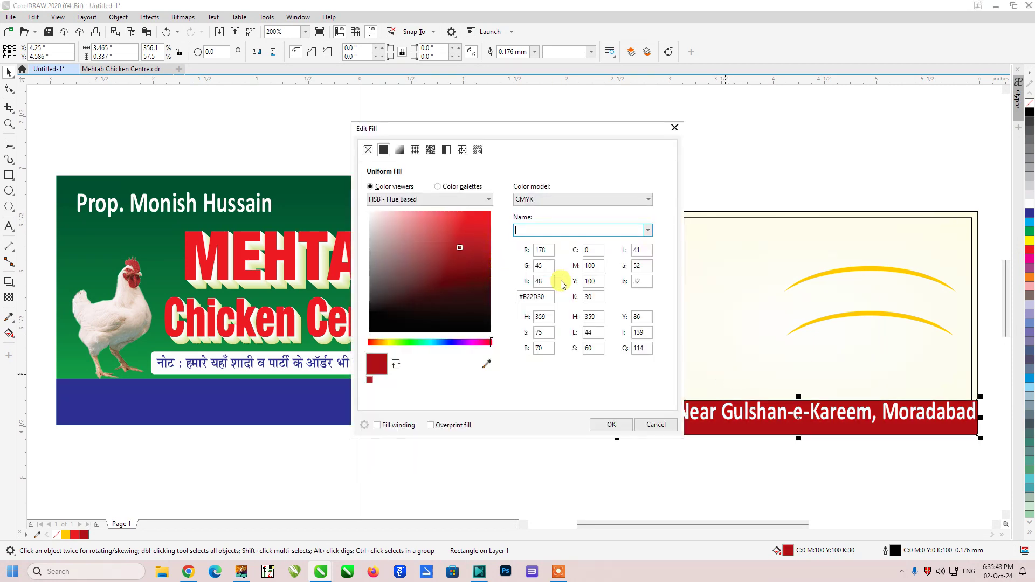
click(592, 298)
text(45)
key(Return)
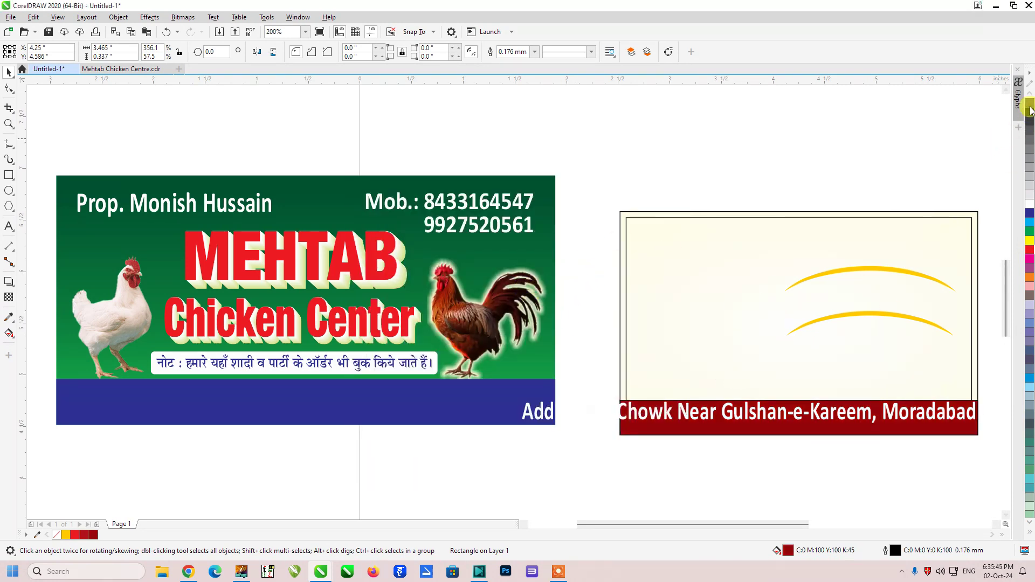
right_click(1030, 107)
Reduce the address line's font size to 12 pt
click(739, 414)
click(739, 414)
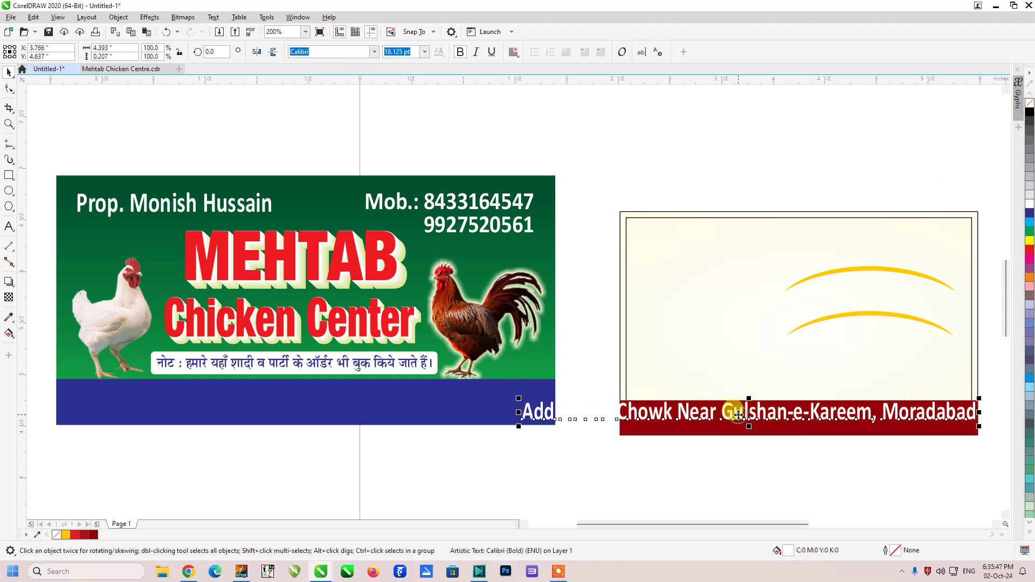
key(ctrl+KP_2)
key(ctrl+KP_2)
key(ctrl+KP_2)
key(ctrl+KP_2)
key(ctrl+KP_2)
key(ctrl+KP_4)
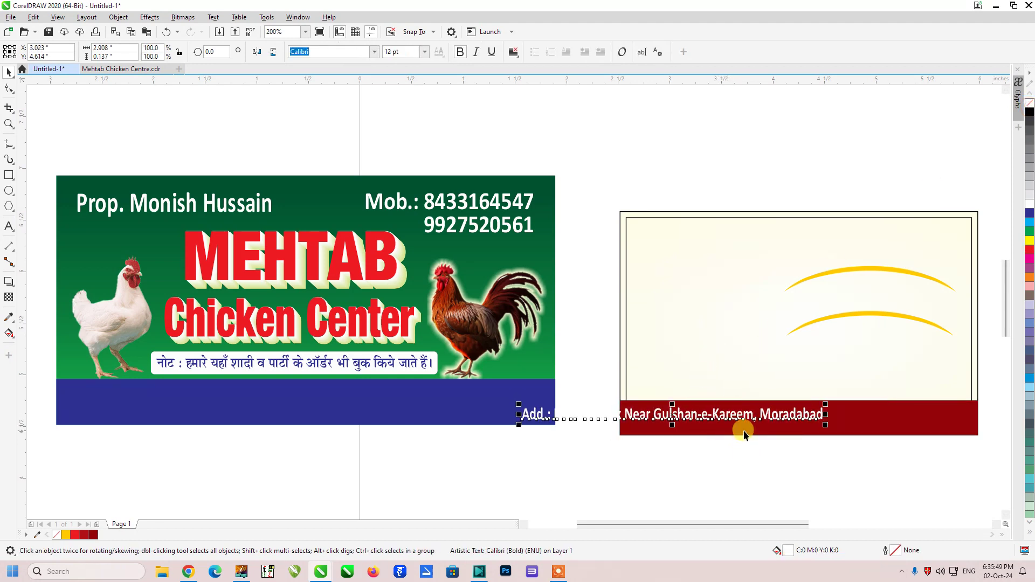
Centre the address line horizontally on the red strip and nudge it slightly upward
shift+click(744, 434)
key(c)
shift+click(745, 438)
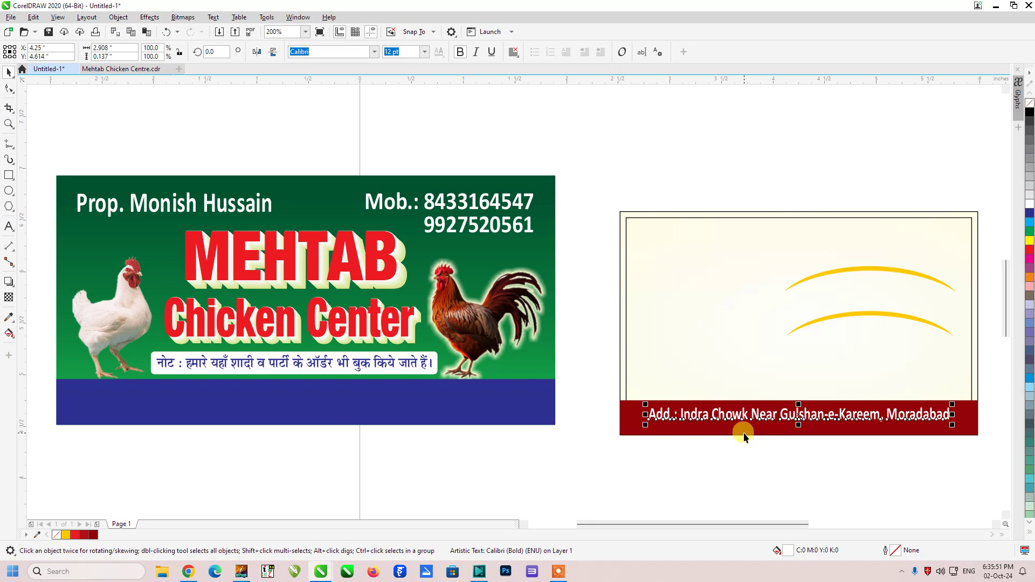
key(Up)
Bring the inner border rectangle to the front, then enlarge the address line slightly and centre it horizontally on the card
click(743, 366)
key(shift+Page_Up)
drag(619, 470, 963, 359)
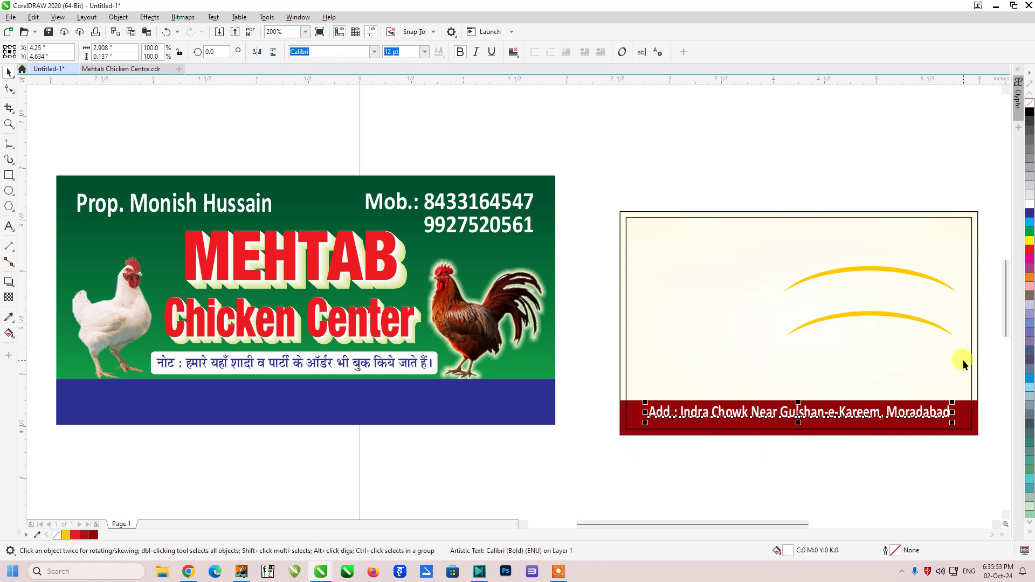
key(ctrl+KP_8)
shift+click(936, 354)
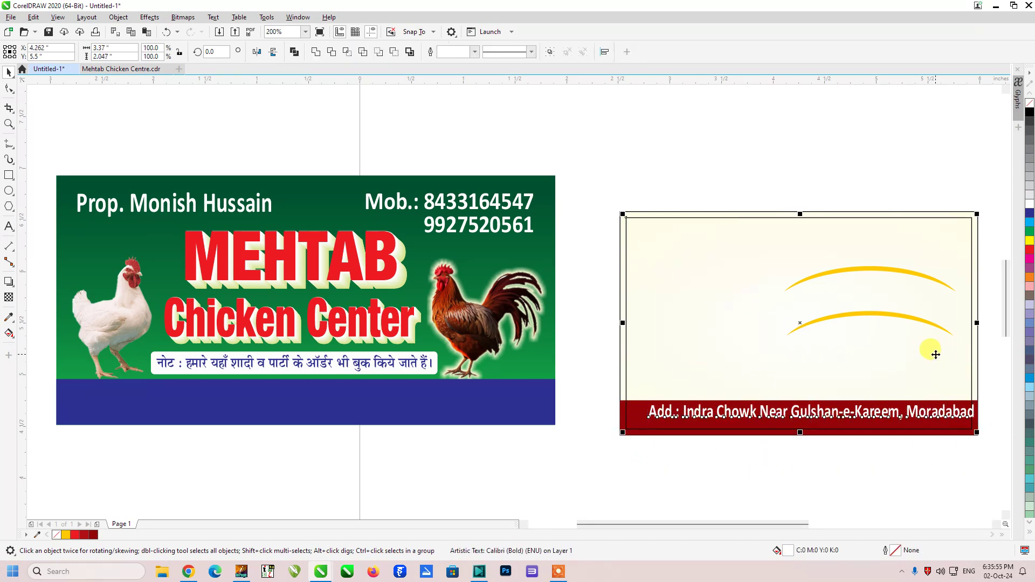
key(c)
shift+click(936, 354)
click(845, 444)
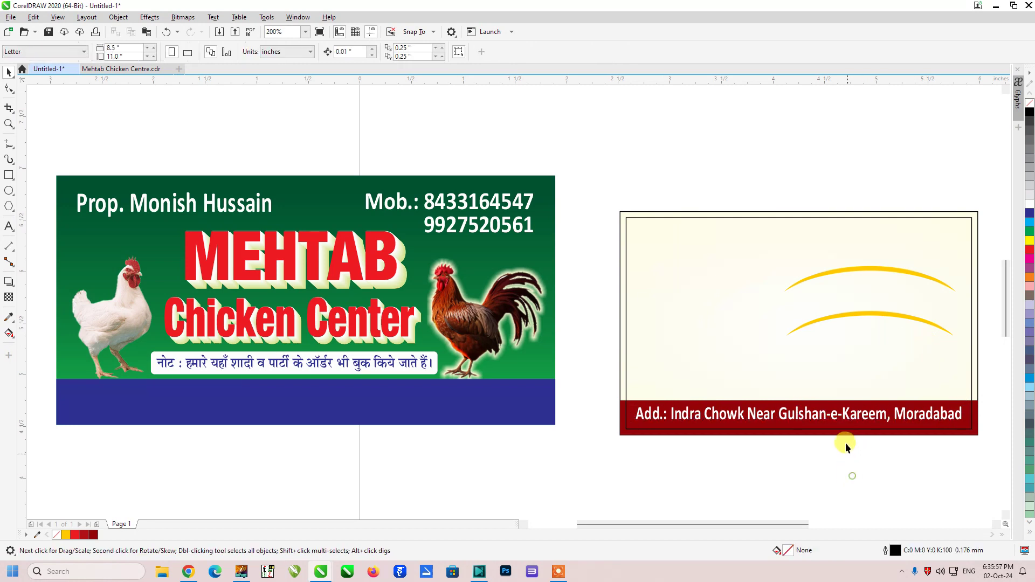
click(814, 413)
click(798, 479)
Move the Hindi note with its white box above the red strip, scale both down, and enlarge the note text one size
drag(90, 459, 463, 340)
drag(379, 358, 886, 384)
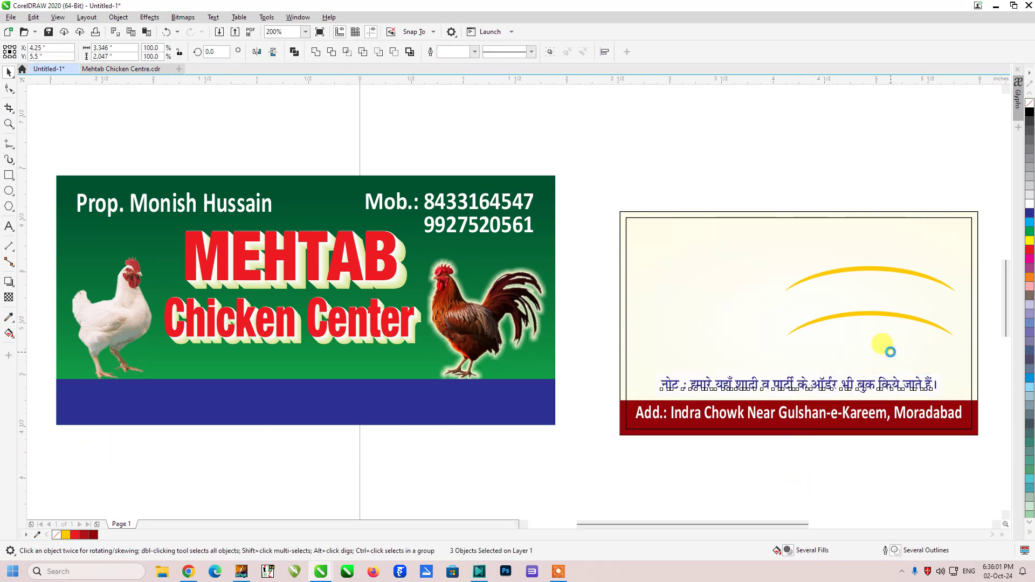
drag(944, 370, 916, 371)
click(908, 383)
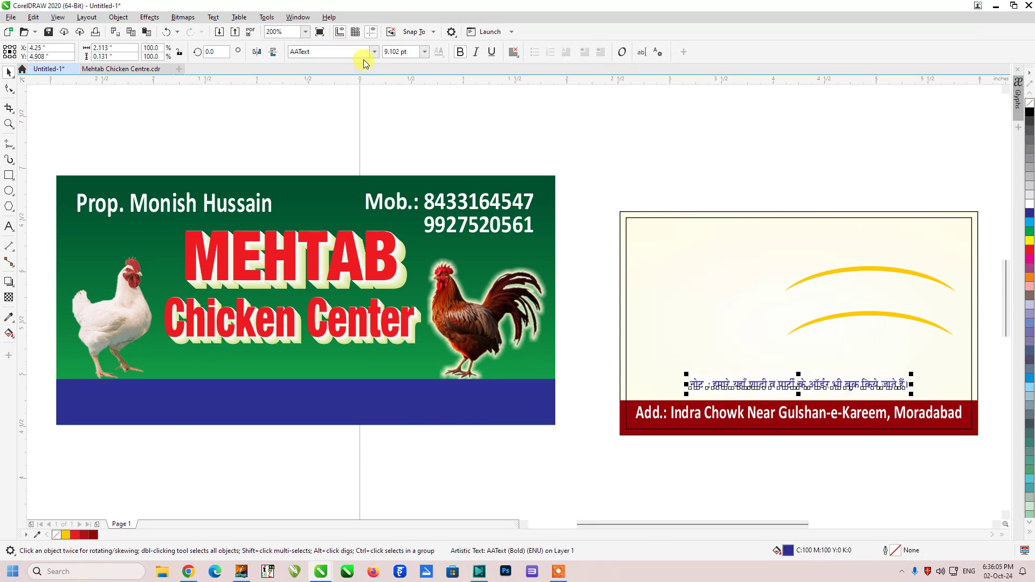
key(ctrl+KP_8)
Give the note's rounded box a black outline and stretch it to about 2.48 by 0.228 inches around the text
click(778, 378)
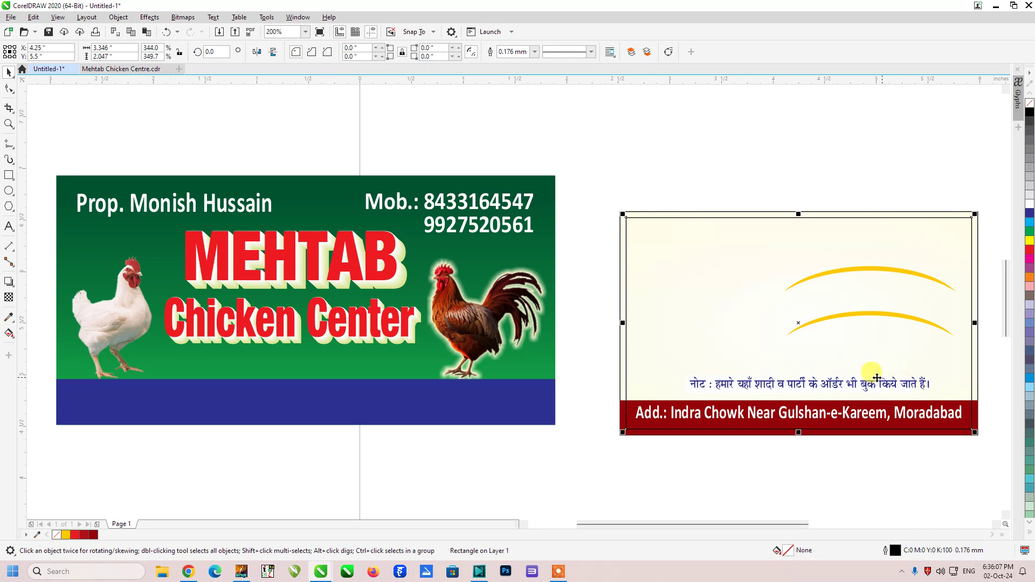
click(855, 378)
click(914, 373)
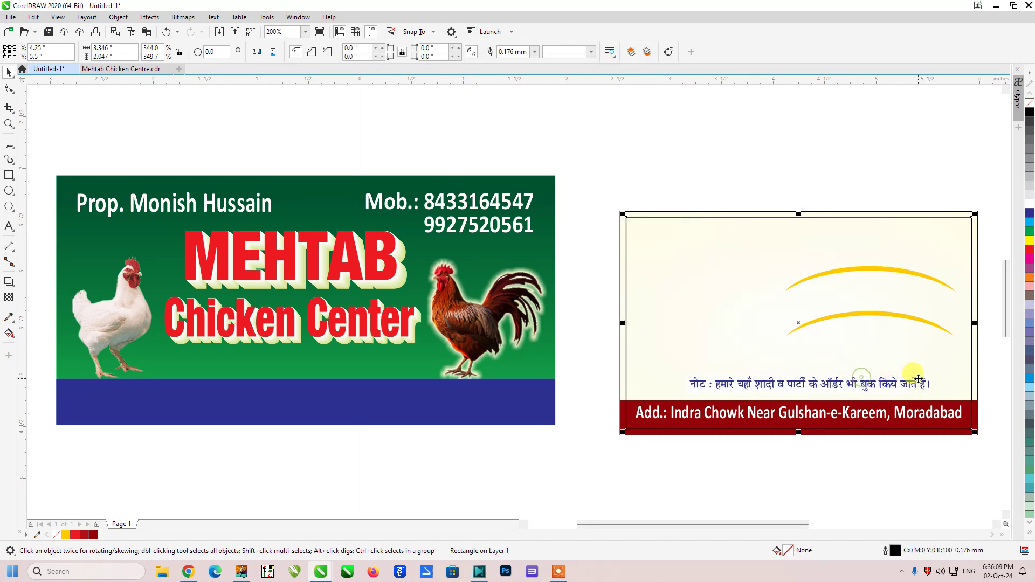
click(873, 386)
click(879, 384)
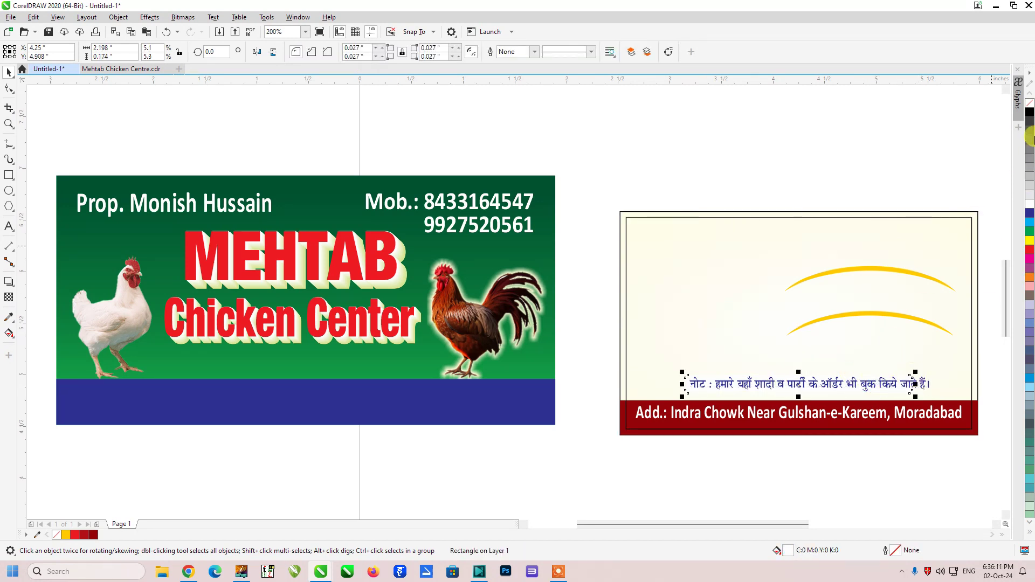
right_click(1031, 114)
drag(915, 384, 944, 384)
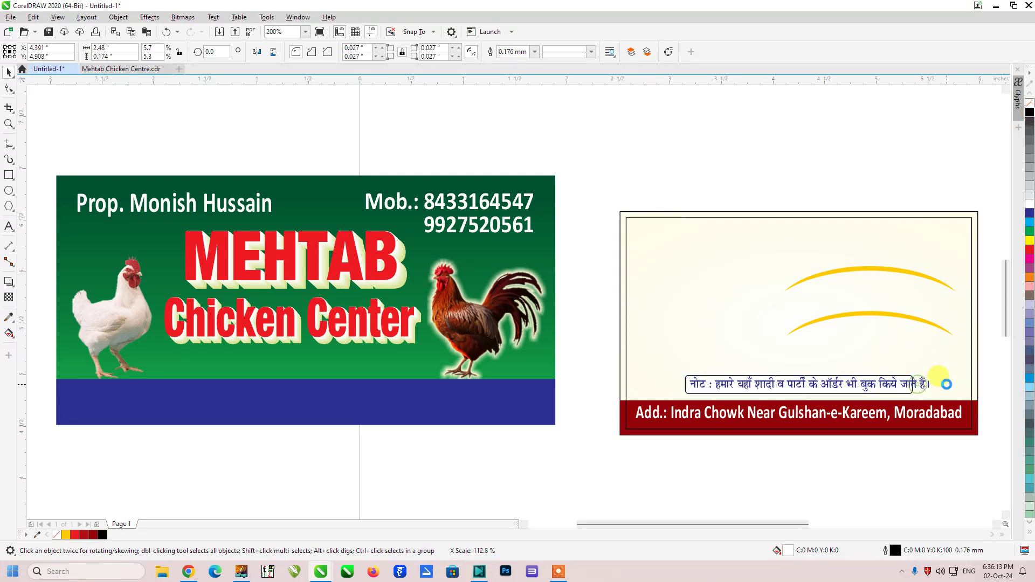
drag(813, 372, 813, 367)
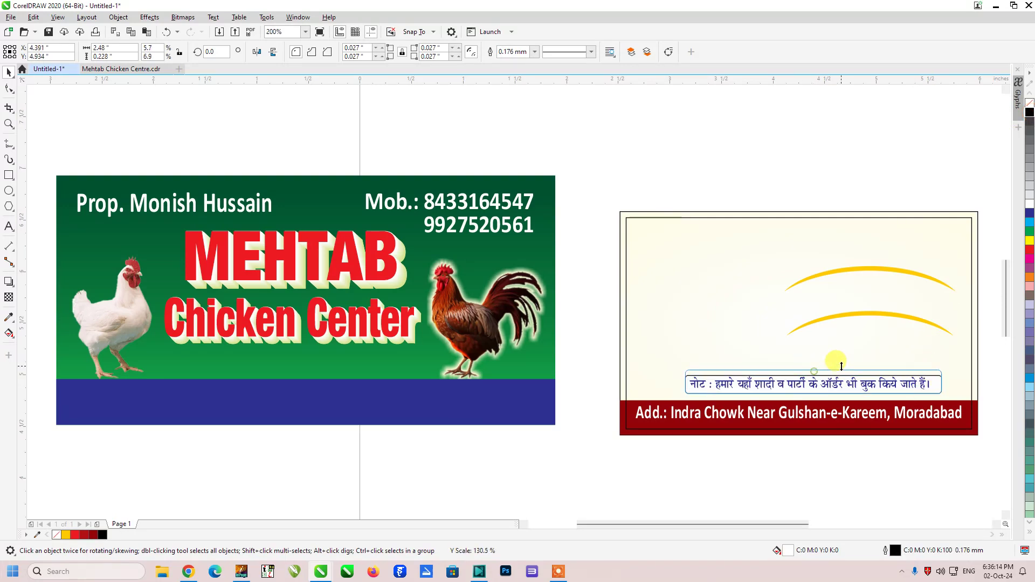
Select the note text with its box and shift them together to the right side of the card above the strip
shift+click(781, 386)
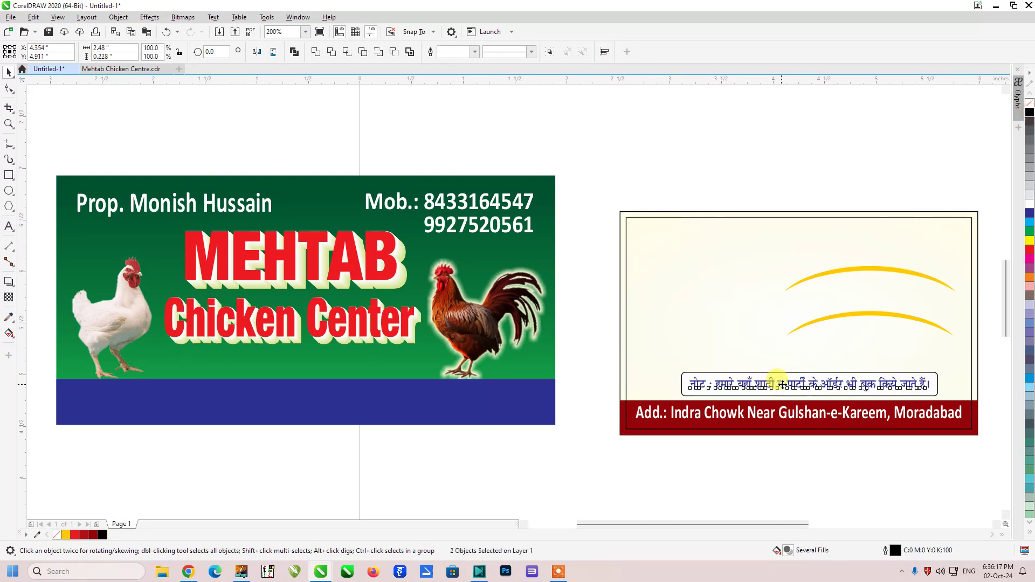
key(Left)
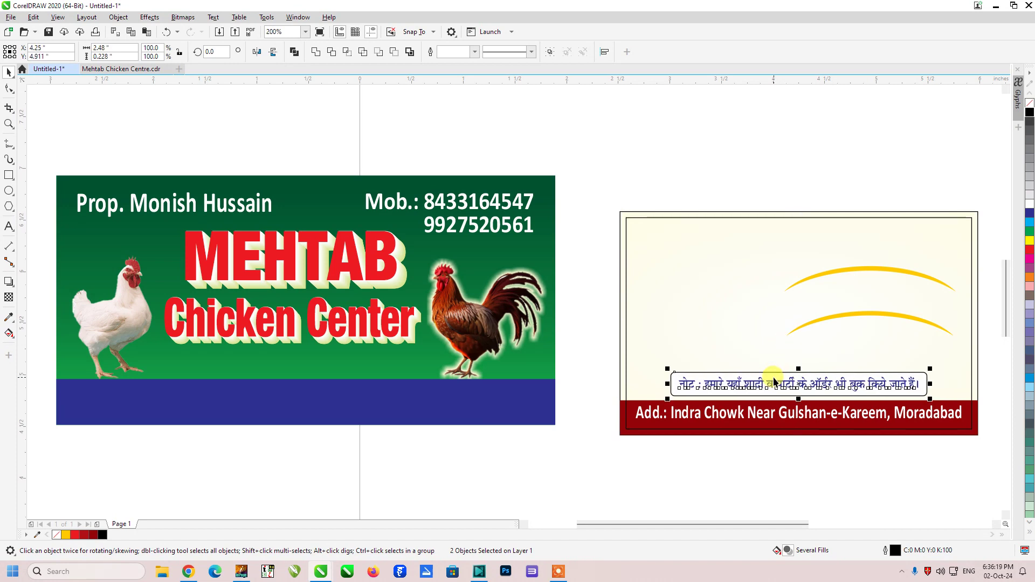
drag(778, 384, 815, 384)
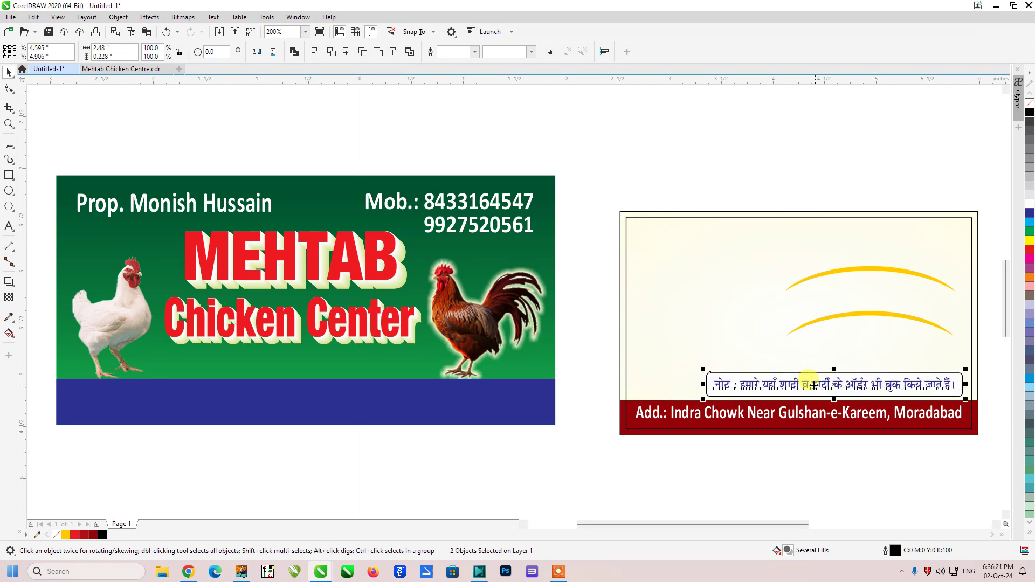
click(654, 496)
Move the white chicken picture onto the card's left side, standing on the red strip, and enlarge it slightly
drag(110, 305, 663, 327)
key(Down)
key(Down)
key(Down)
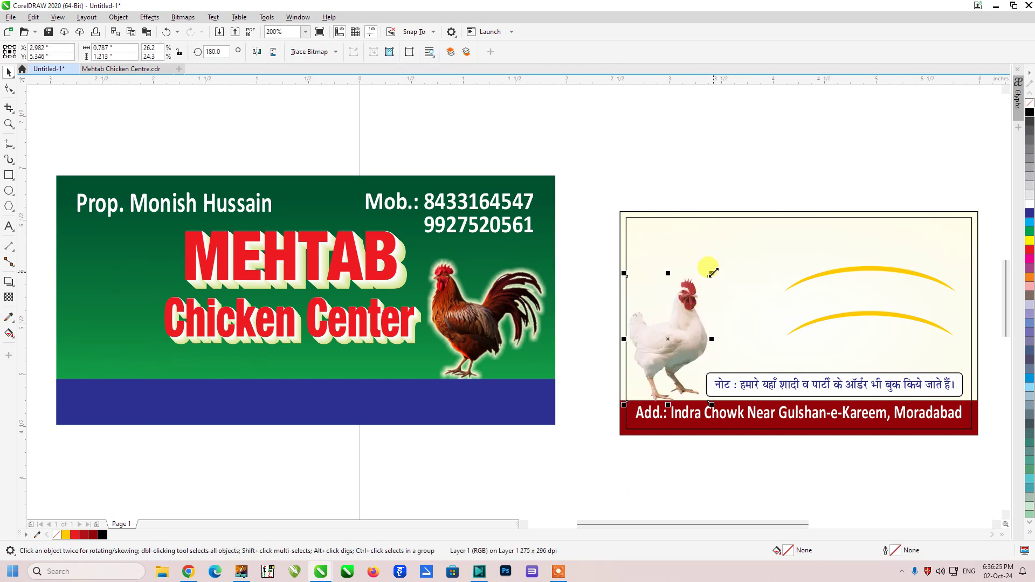
drag(711, 274, 715, 270)
Centre the Hindi note and its box horizontally on the card
drag(650, 459, 995, 363)
shift+click(926, 356)
key(c)
shift+click(928, 358)
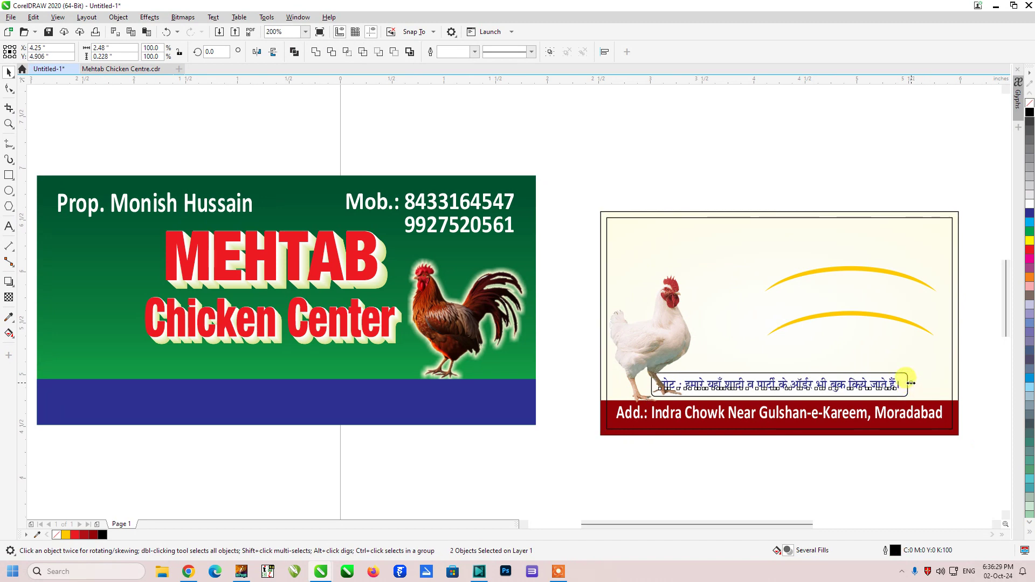
Scale the note and its box down to about 2.115 inches wide and set them slightly right of the card's centre
drag(910, 382, 893, 408)
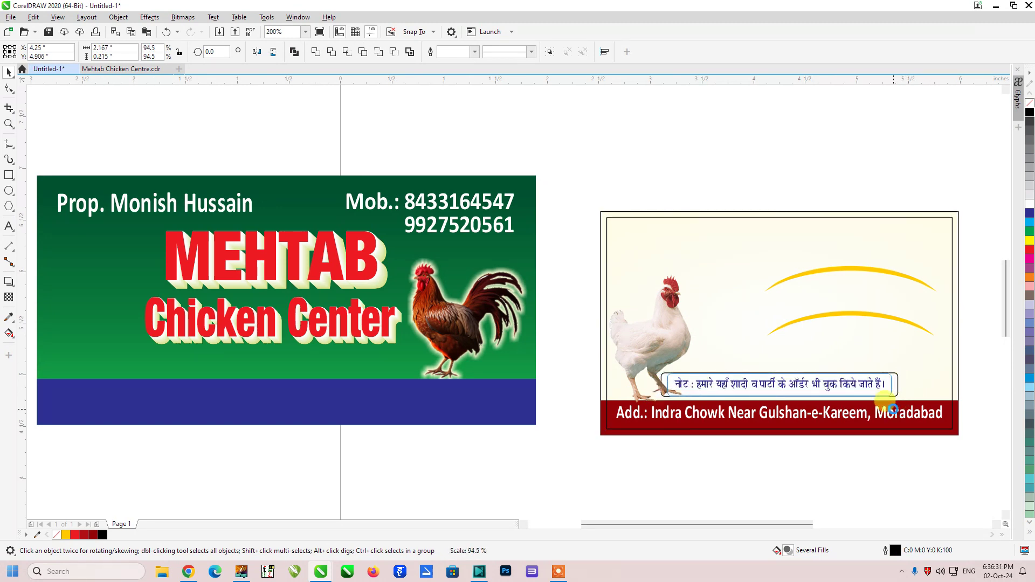
drag(800, 390, 813, 391)
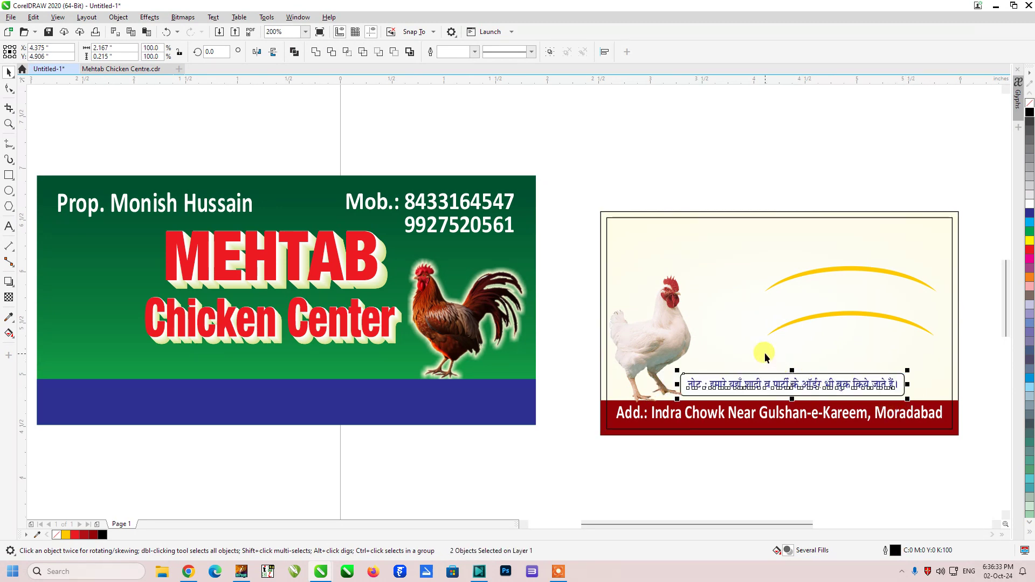
drag(911, 370, 906, 360)
click(900, 382)
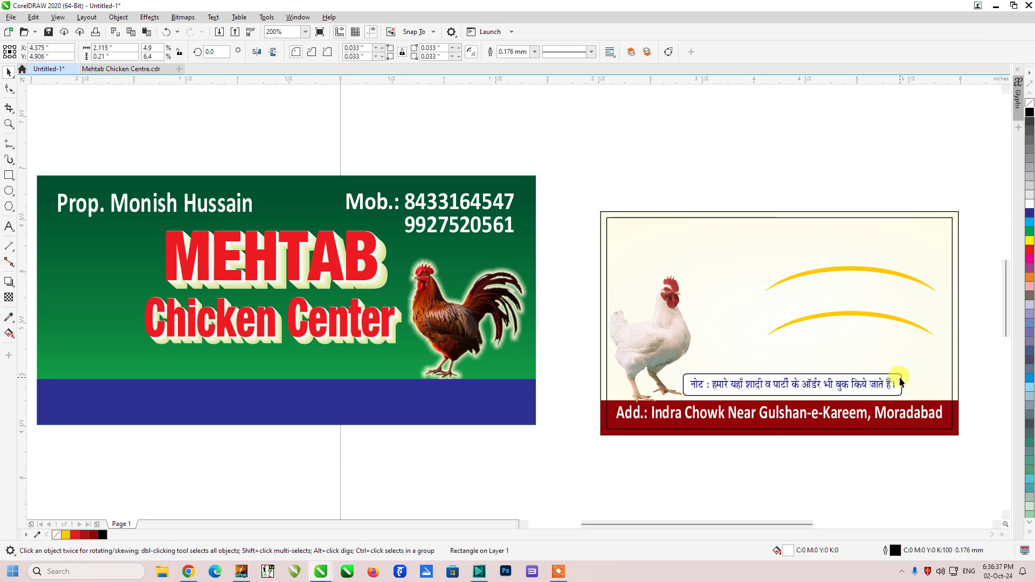
Try the rooster picture on the card's right side, above the Hindi note, undoing the accidental shift of the inner border
mouse_move(500, 303)
mouse_down()
mouse_move(912, 307)
mouse_move(925, 326)
mouse_up()
drag(905, 387, 906, 397)
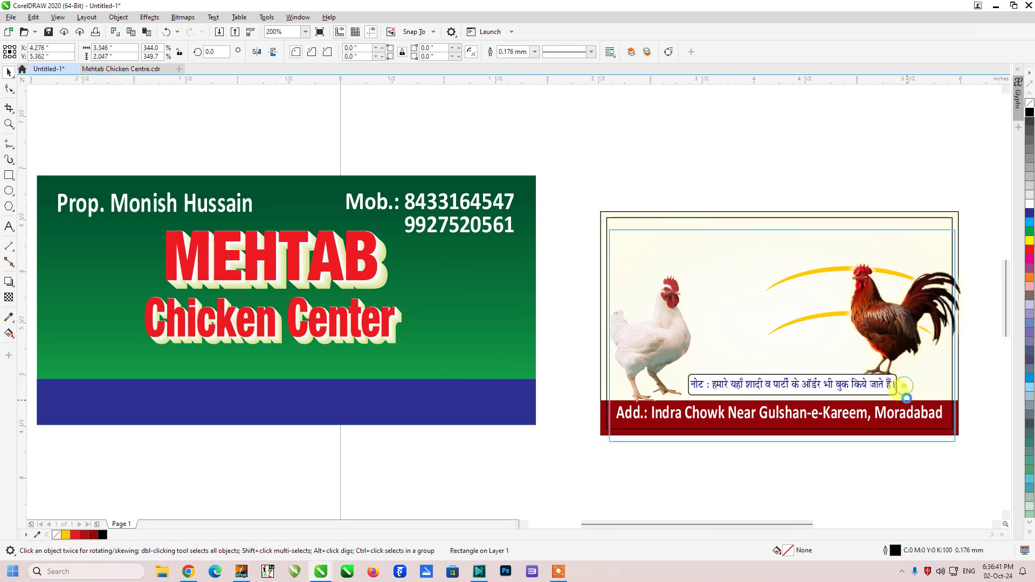
key(ctrl+z)
click(904, 327)
click(971, 244)
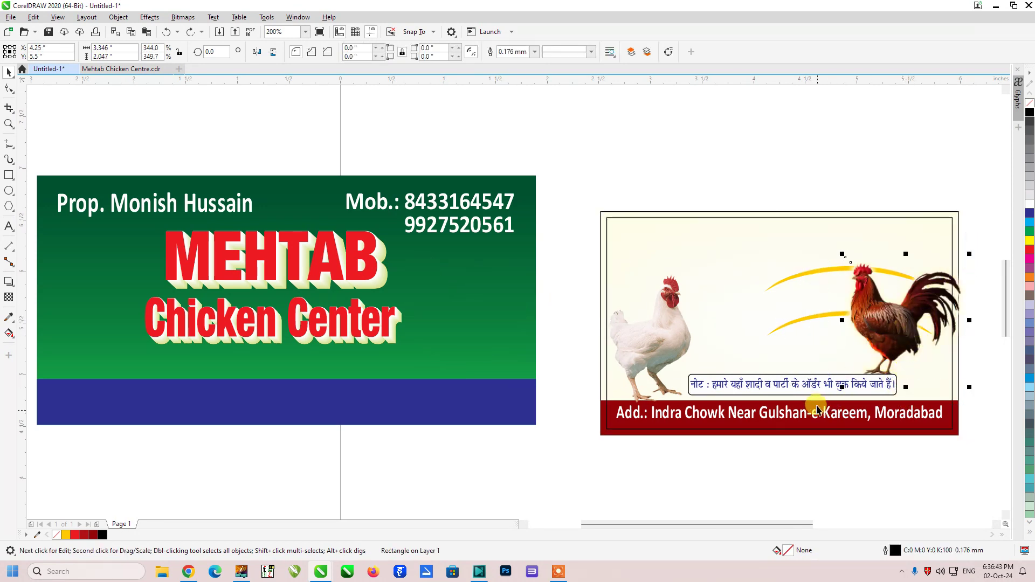
click(896, 379)
click(906, 393)
click(893, 356)
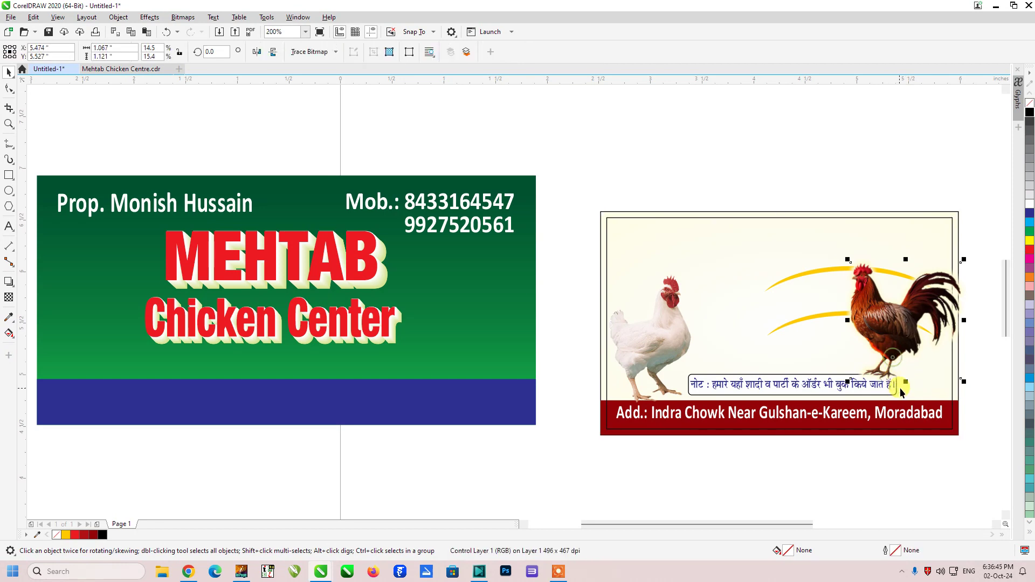
Stretch and nudge the rooster picture down to the red strip, then return it to the right side of the green banner
drag(906, 382, 898, 394)
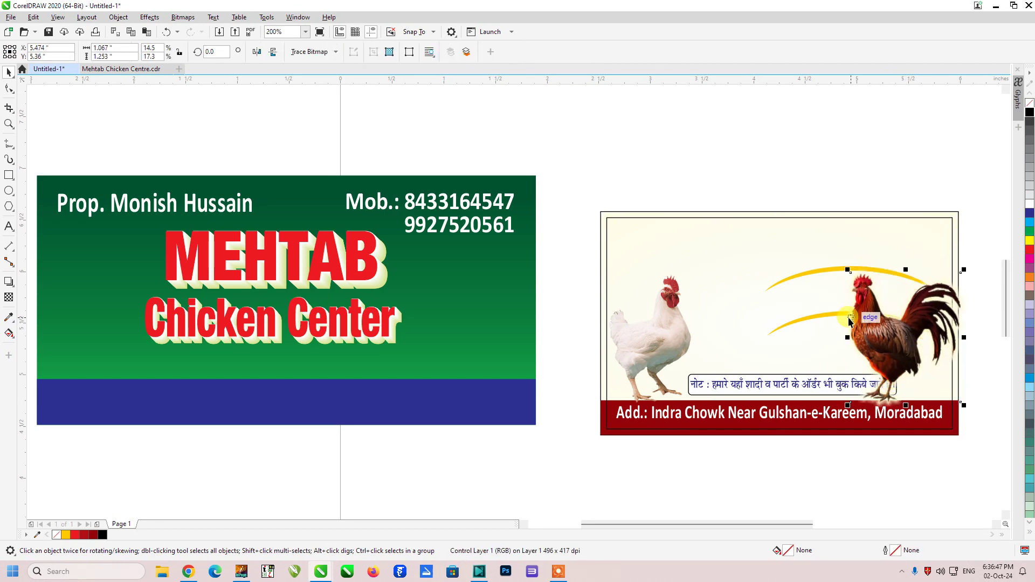
key(Up)
key(Left)
drag(840, 265, 850, 270)
drag(884, 338, 448, 340)
Enlarge the Hindi note and its box together to about 2.4 inches wide, extending them toward the card's right border
click(830, 386)
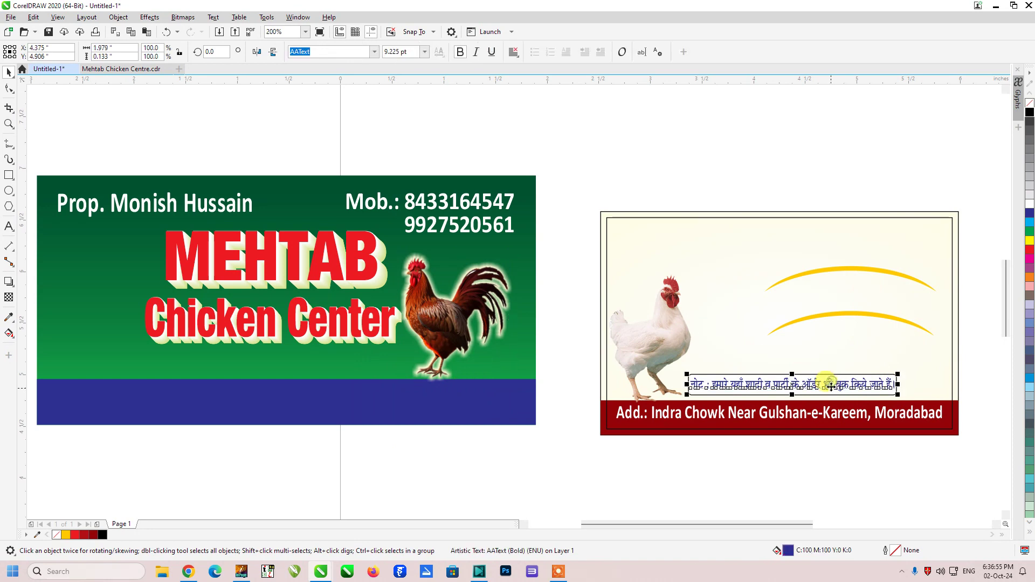
shift+click(840, 376)
drag(898, 370, 938, 364)
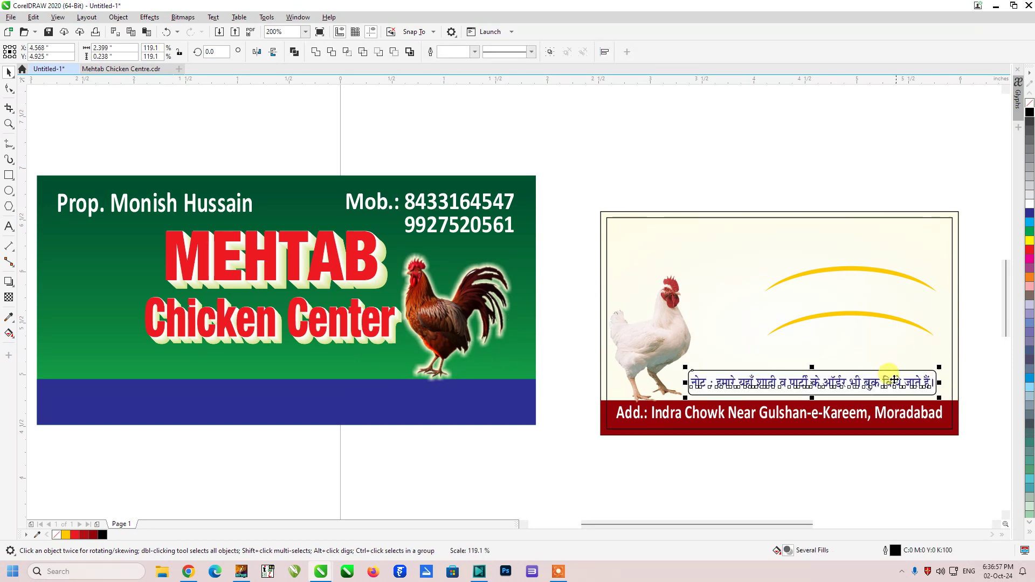
Select both yellow crescents and widen them toward the left to about 1.85 inches
click(863, 310)
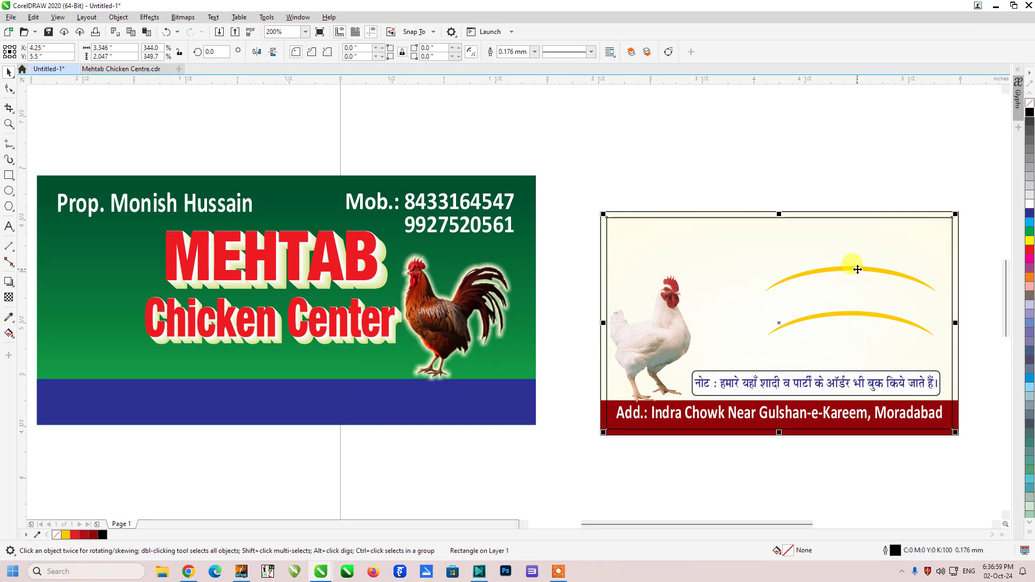
click(857, 266)
shift+click(846, 309)
drag(760, 300, 741, 156)
Add the artistic text "MEHTAB" in the empty area above the card
click(734, 158)
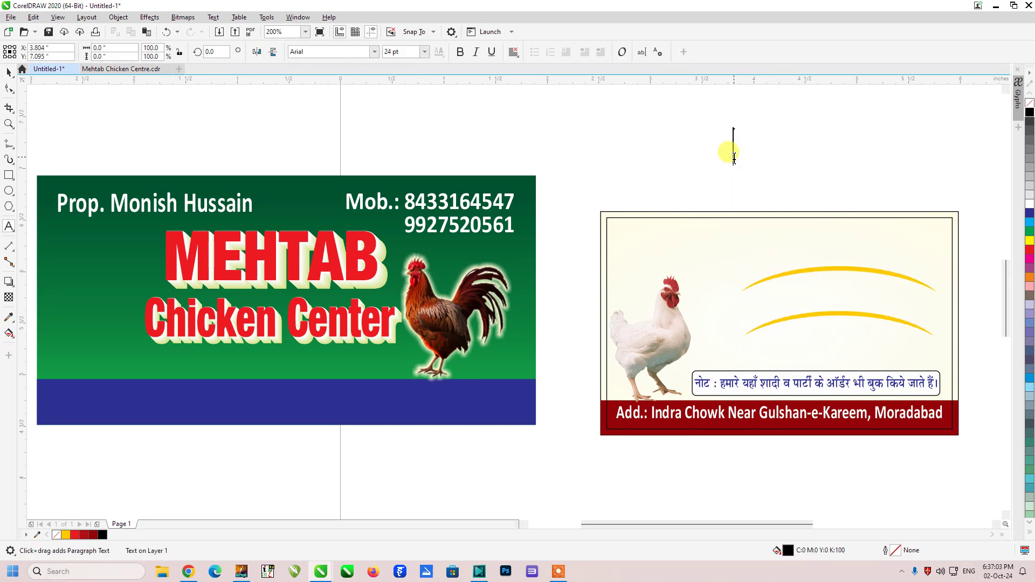
text(MEHTAB)
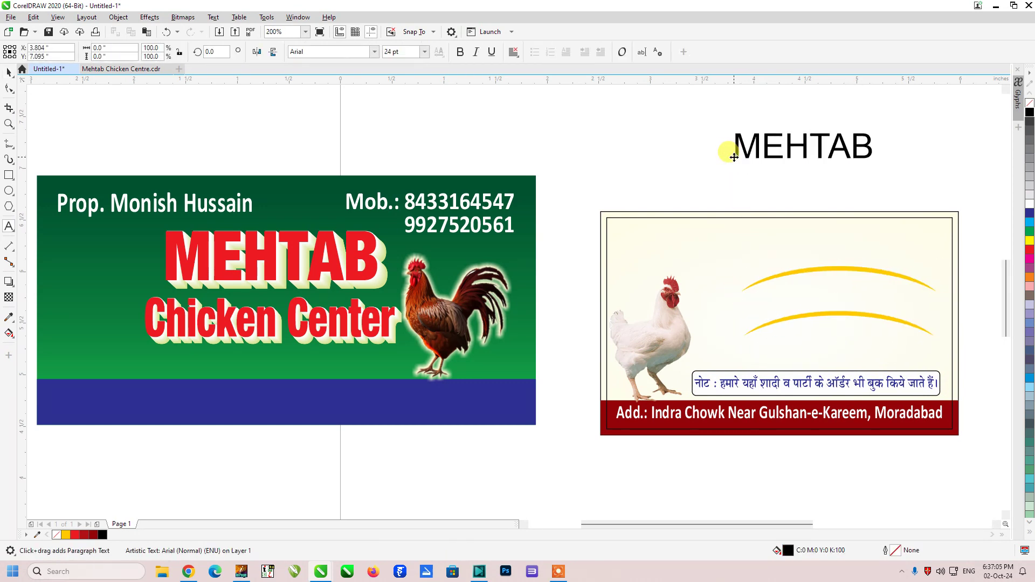
key(ctrl+space)
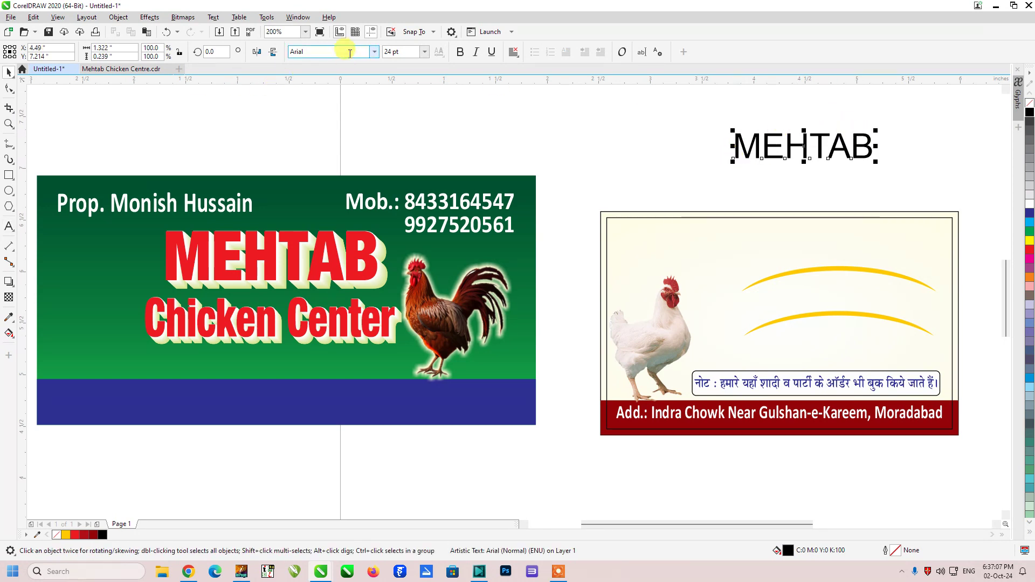
Browse the Helvetica fonts and set the MEHTAB text to HelveticaNeue LT 97 BlackCn
click(374, 52)
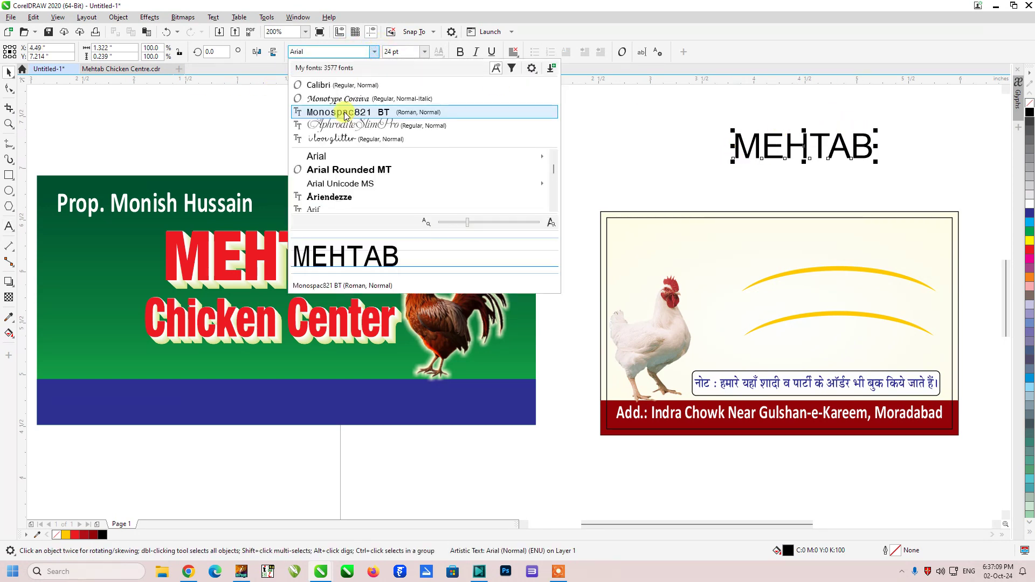
scroll(350, 171, down, 3)
mouse_move(352, 171)
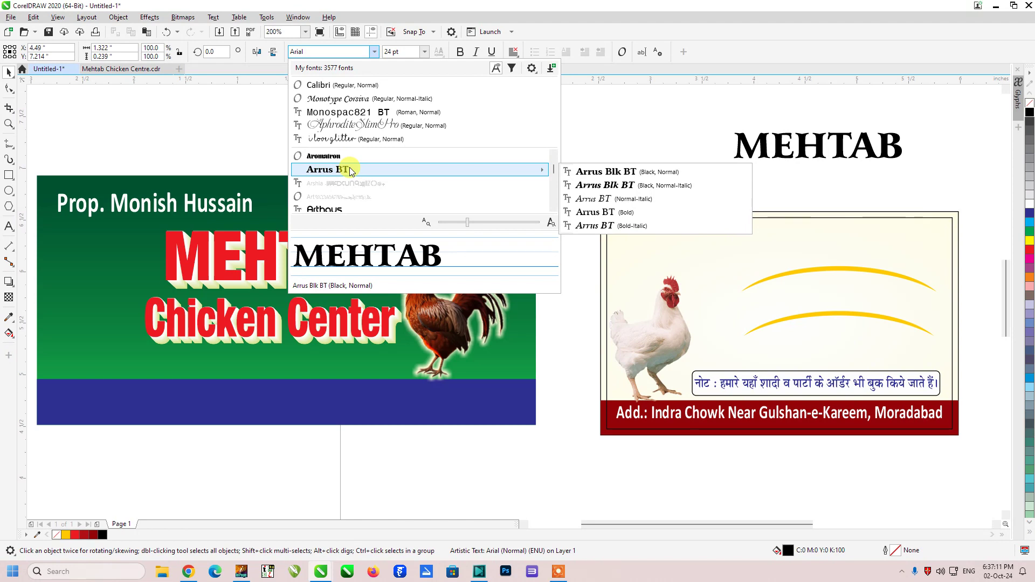
scroll(350, 169, down, 5)
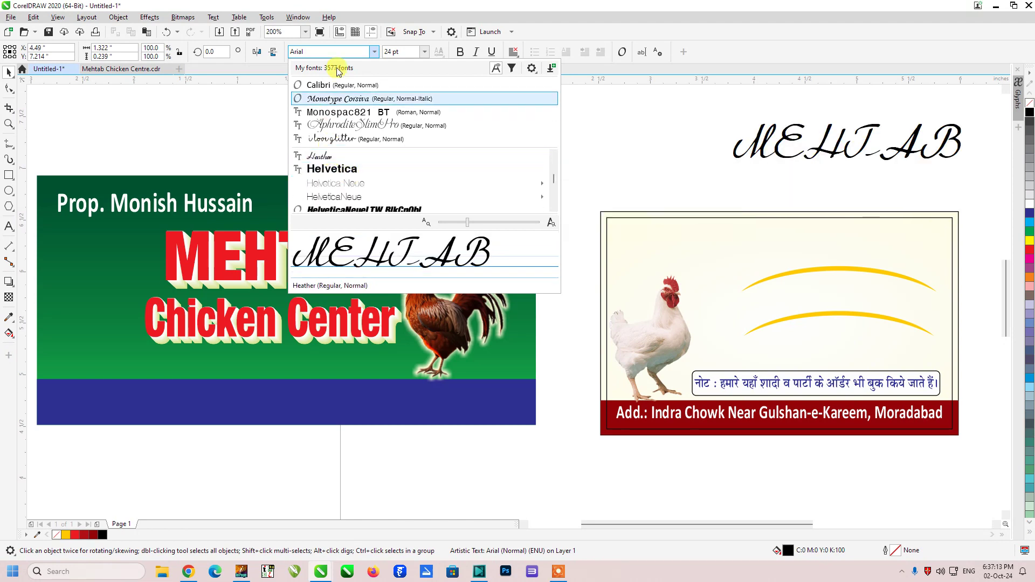
click(337, 49)
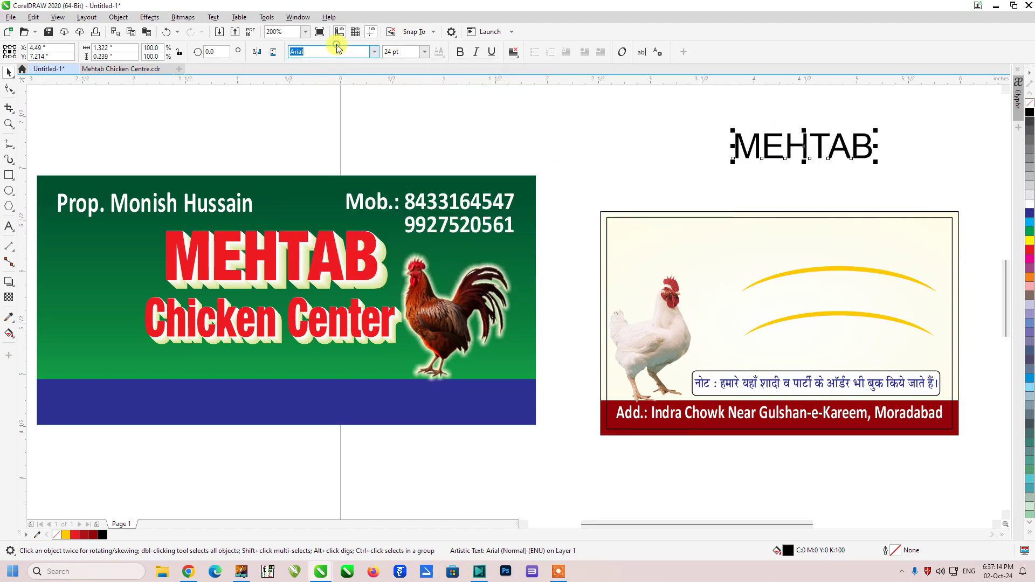
click(373, 52)
text(HELVE)
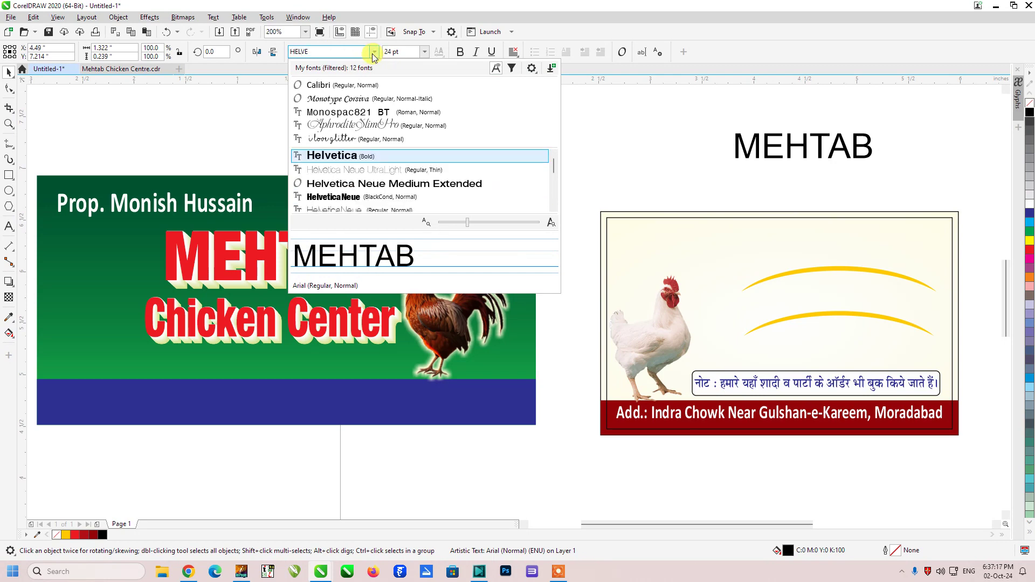
click(422, 200)
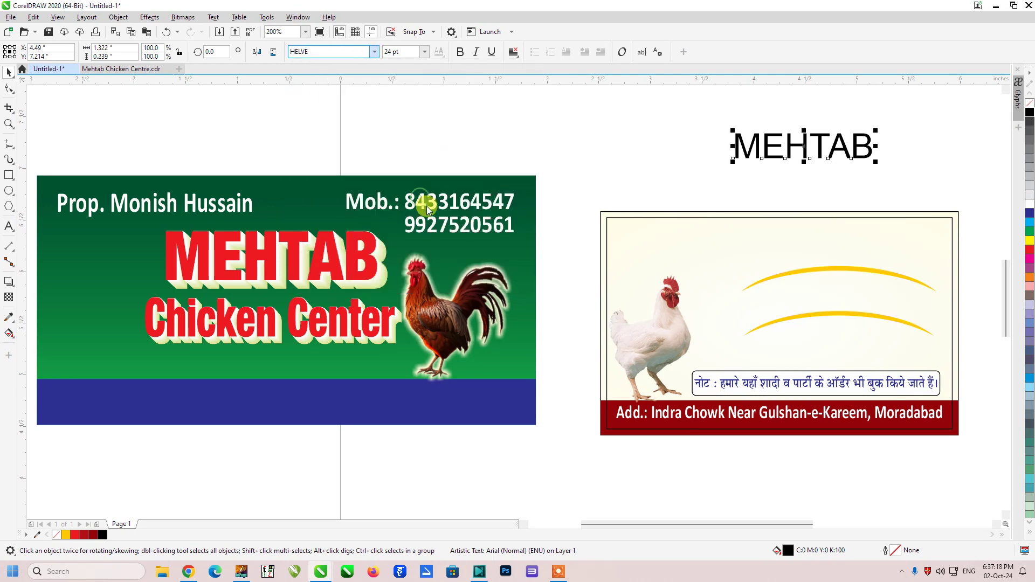
click(372, 52)
mouse_move(363, 156)
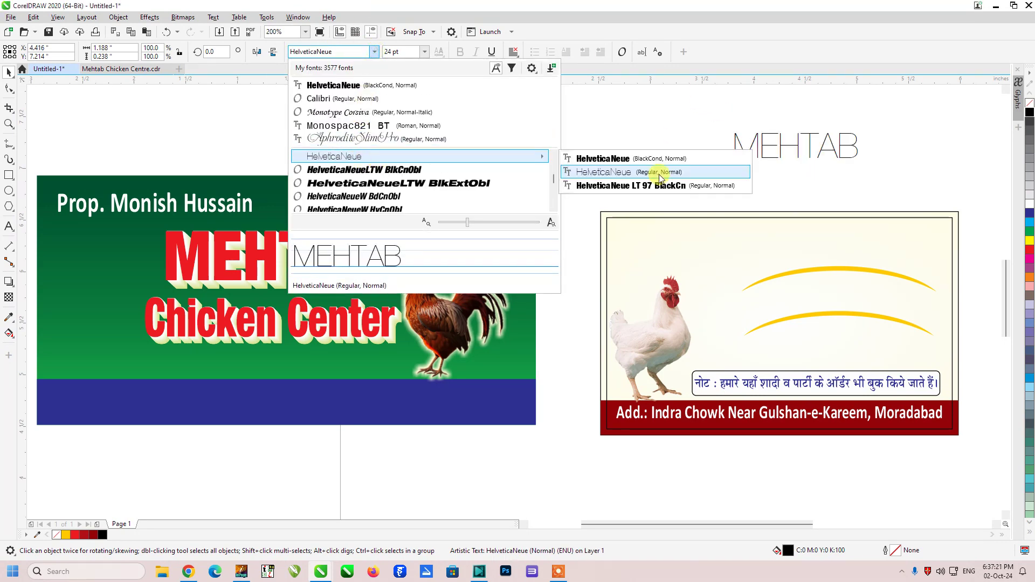
click(682, 189)
Widen the letter spacing of MEHTAB to about 1.476 inches overall and place the word between the two yellow crescents
key(F10)
drag(854, 162, 901, 299)
key(space)
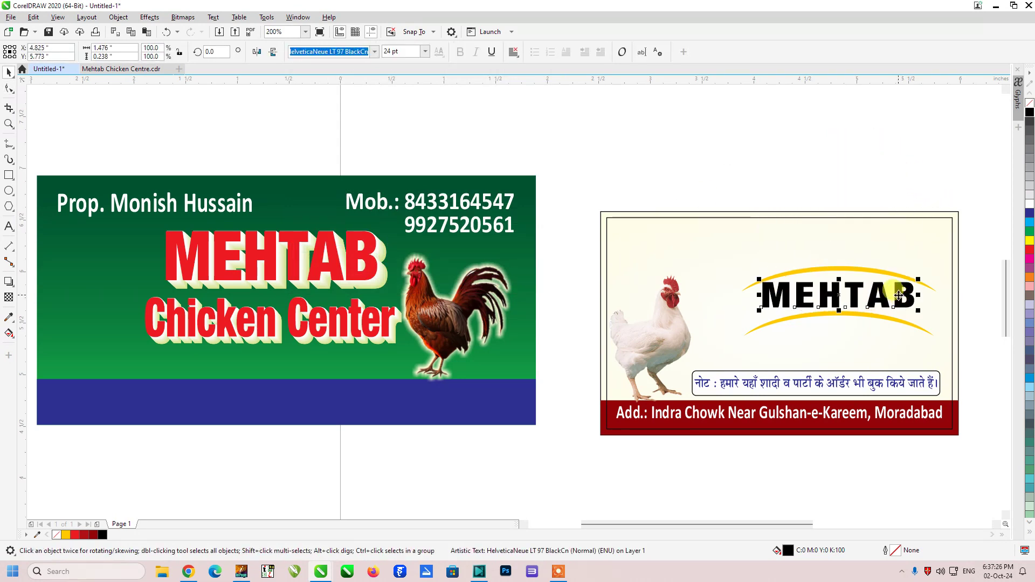
shift+click(875, 273)
shift+click(875, 274)
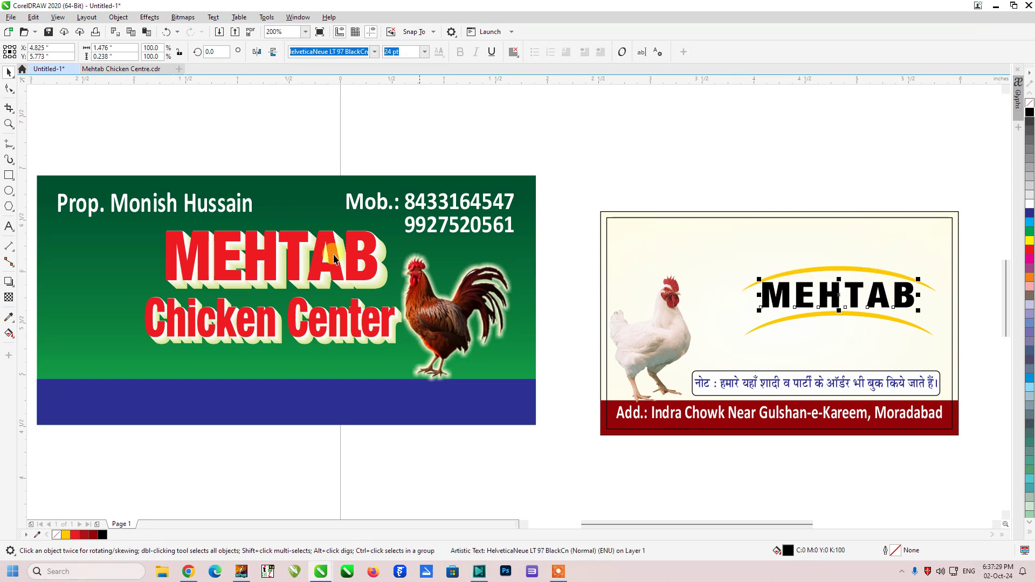
Apply an Envelope to the MEHTAB text and delete its midpoint nodes, keeping only the four corner nodes
click(8, 289)
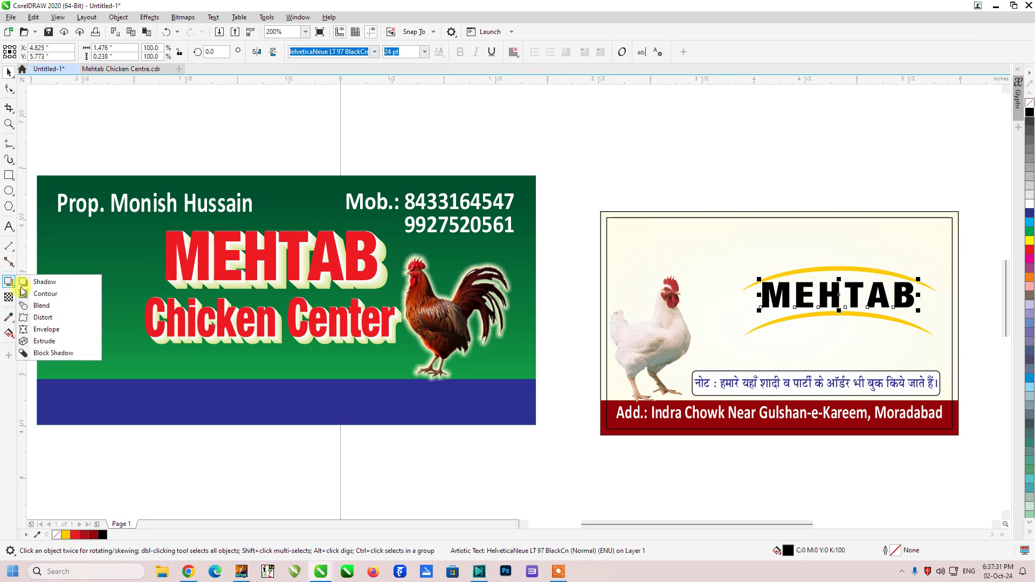
click(45, 329)
scroll(830, 323, up, 1)
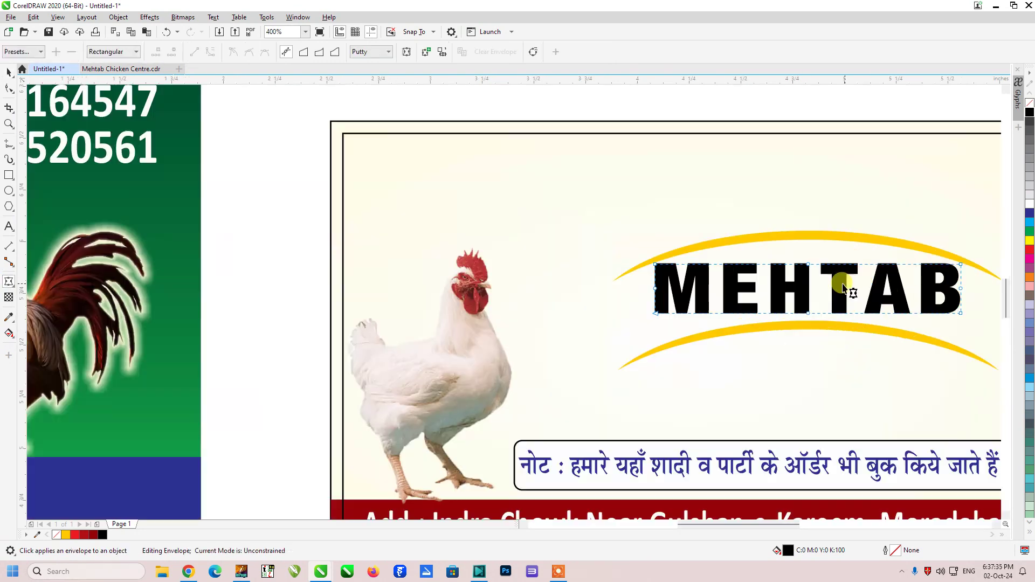
click(811, 253)
click(675, 287)
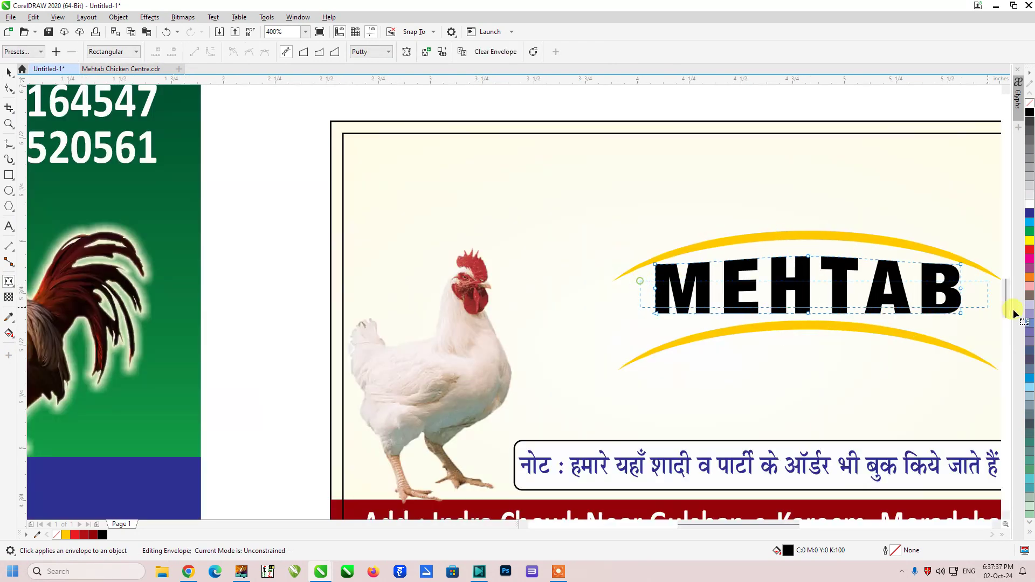
drag(1014, 310, 953, 300)
key(Delete)
drag(696, 338, 743, 226)
key(Delete)
drag(876, 236, 531, 268)
drag(681, 253, 686, 250)
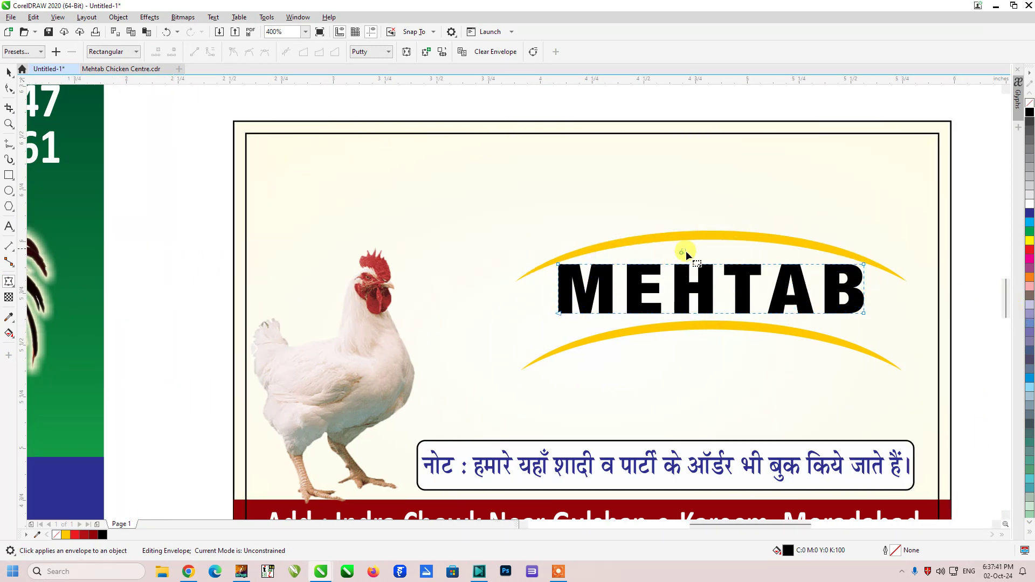
Arch the top and bottom envelope edges of MEHTAB upward so the word follows the crescents' curve
click(694, 268)
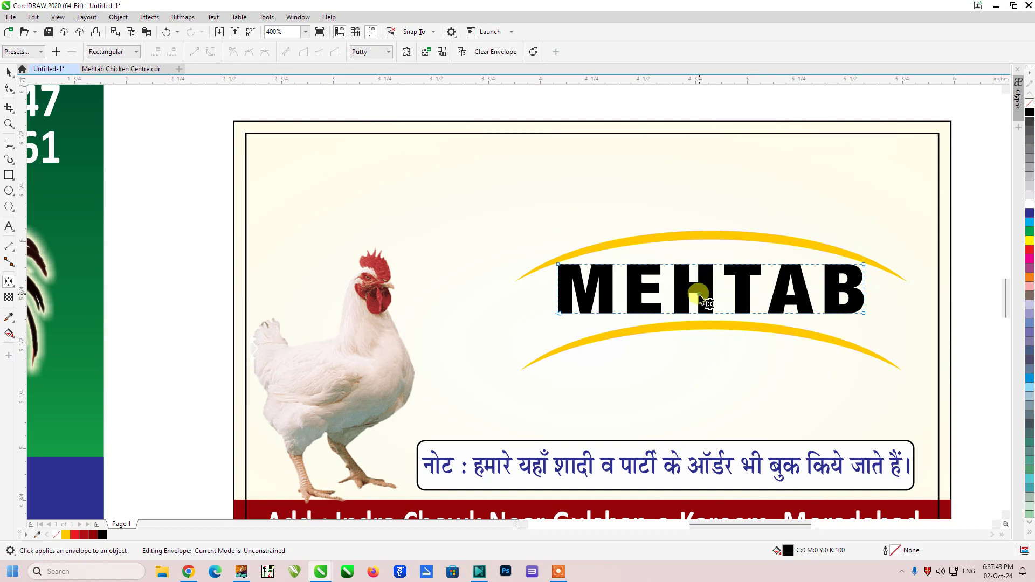
click(703, 270)
drag(711, 264, 703, 241)
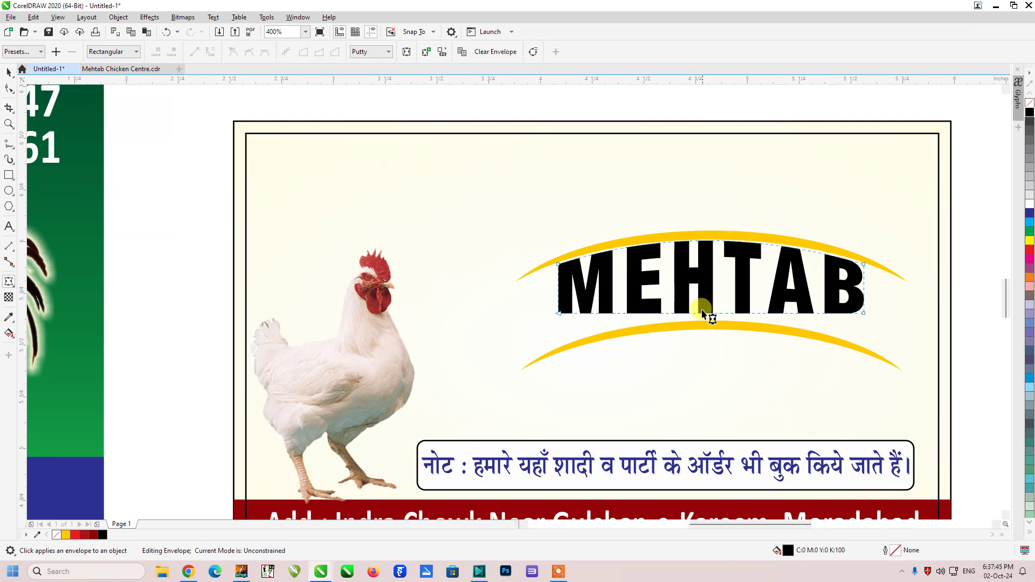
drag(704, 312, 709, 289)
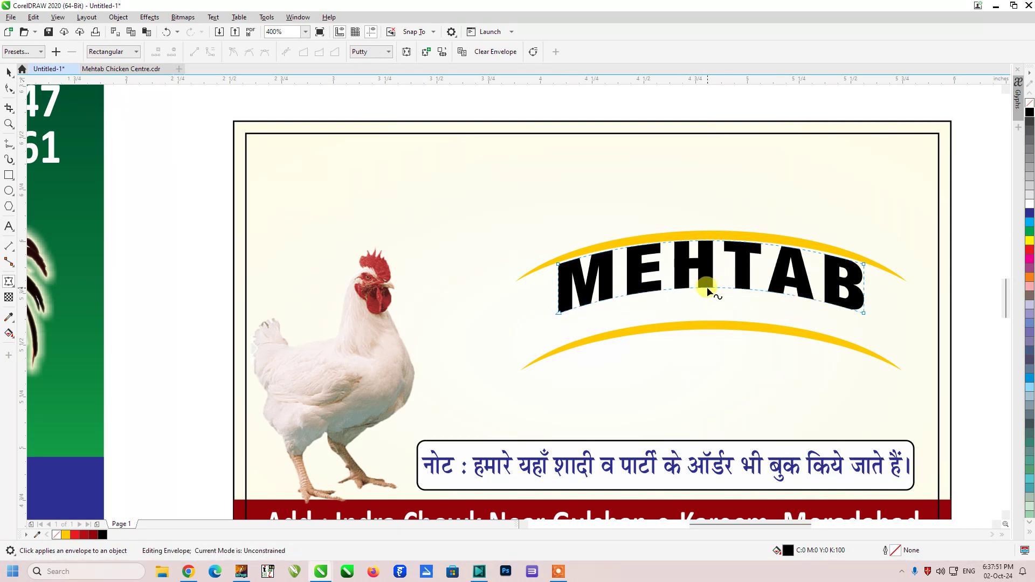
Lower the arched MEHTAB, enlarge it to about 1.631 inches wide, and raise its top curve to about 0.418 inches high
key(space)
key(Down)
key(Down)
key(Down)
key(Down)
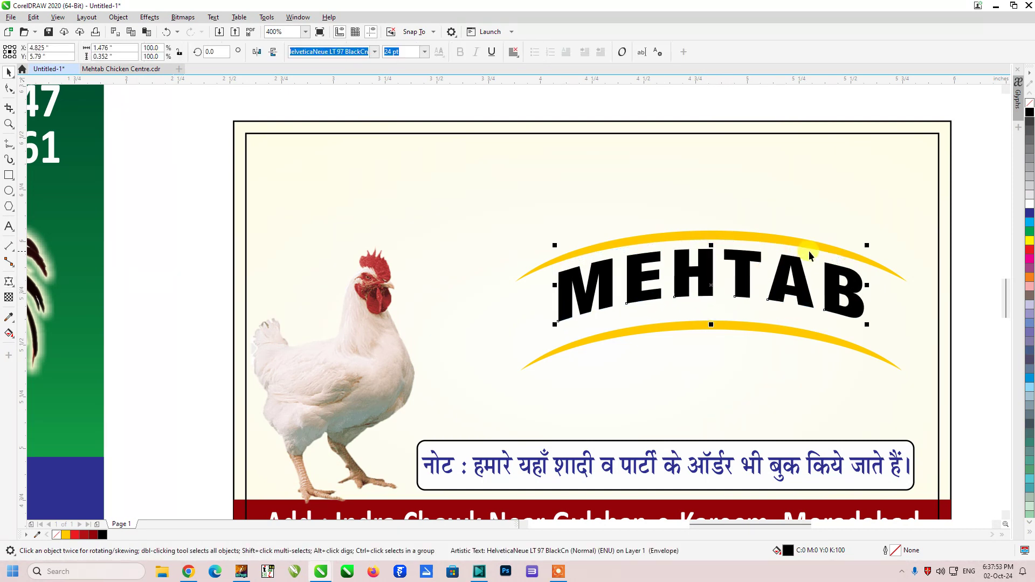
drag(866, 246, 882, 241)
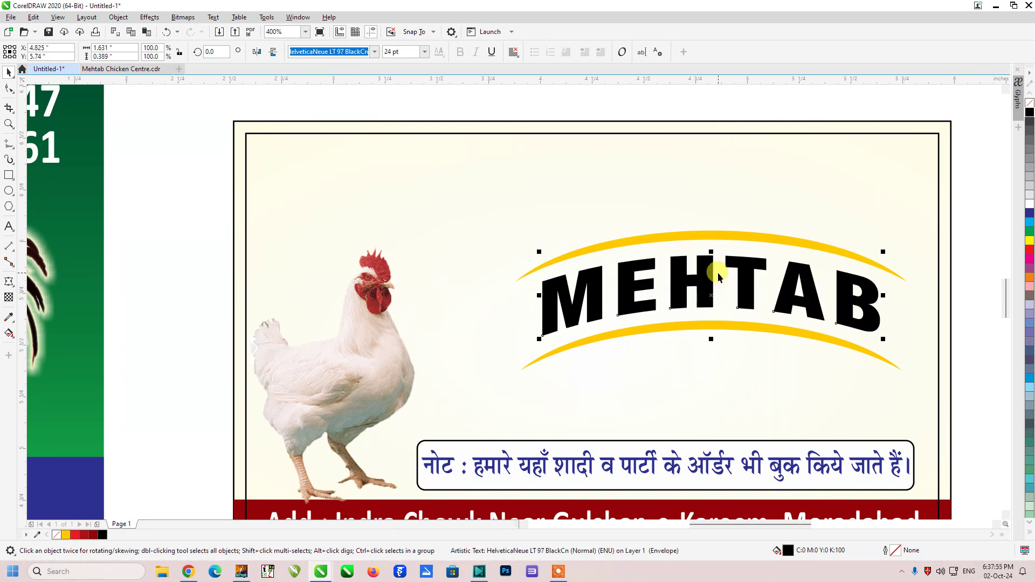
key(space)
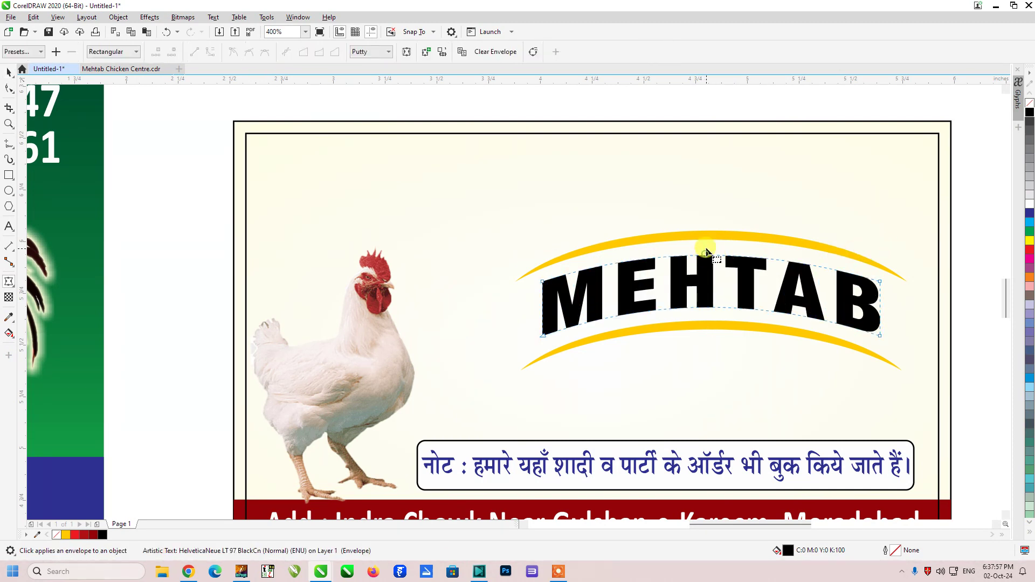
drag(707, 251, 709, 245)
key(space)
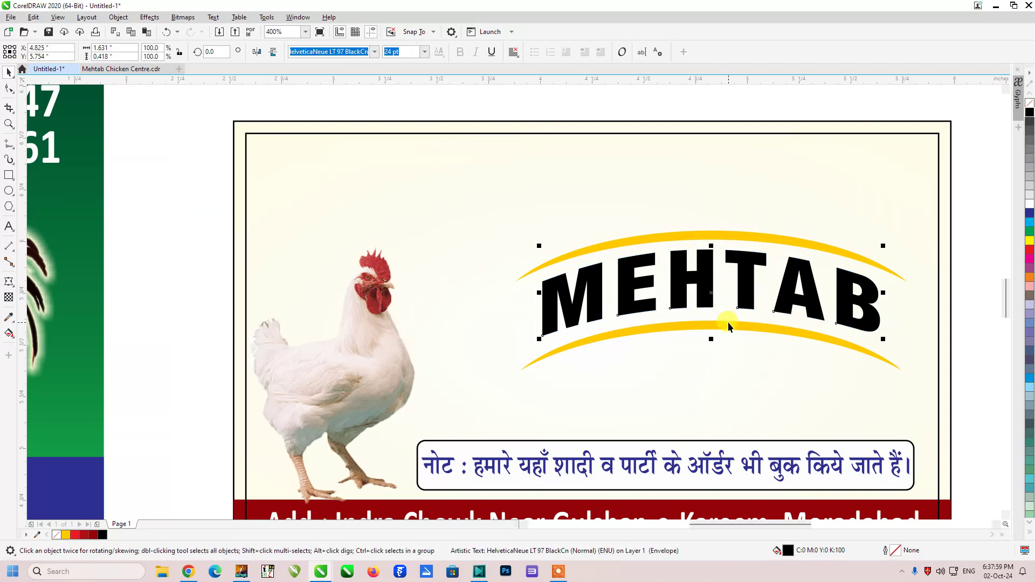
Try to centre the MEHTAB text horizontally with the lower crescent
shift+click(725, 318)
key(c)
shift+click(727, 321)
key(ctrl+z)
shift+click(732, 330)
shift+click(731, 328)
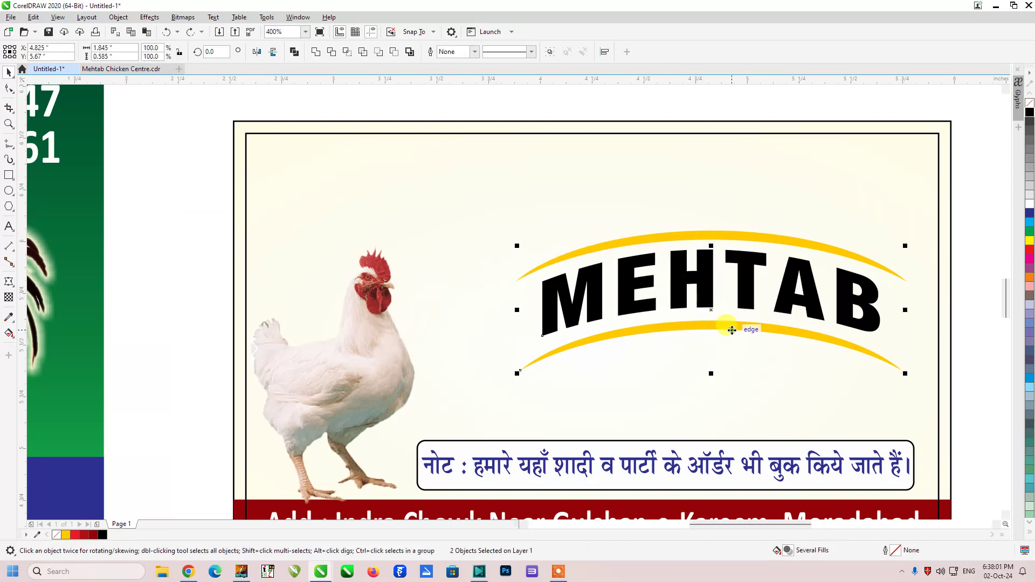
shift+click(732, 330)
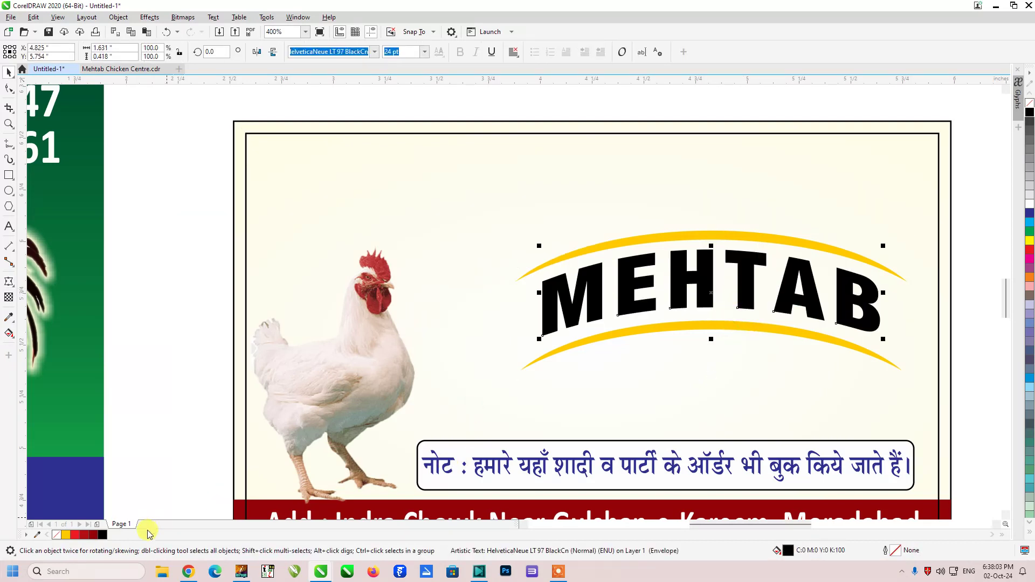
Fill the arched MEHTAB text with the dark red from the document palette and deselect it
click(94, 535)
scroll(537, 306, down, 2)
click(811, 315)
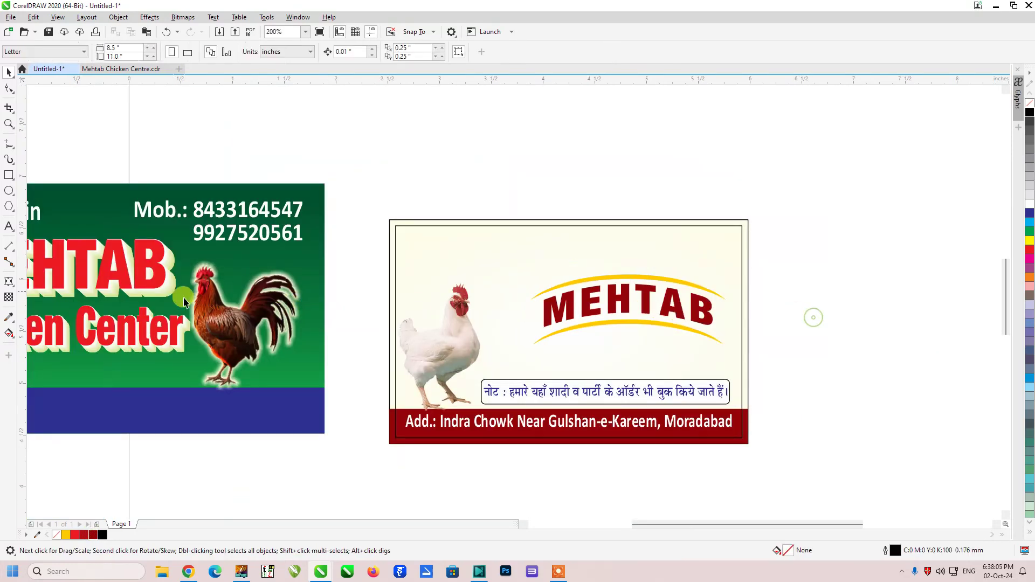
click(161, 319)
drag(161, 319, 730, 330)
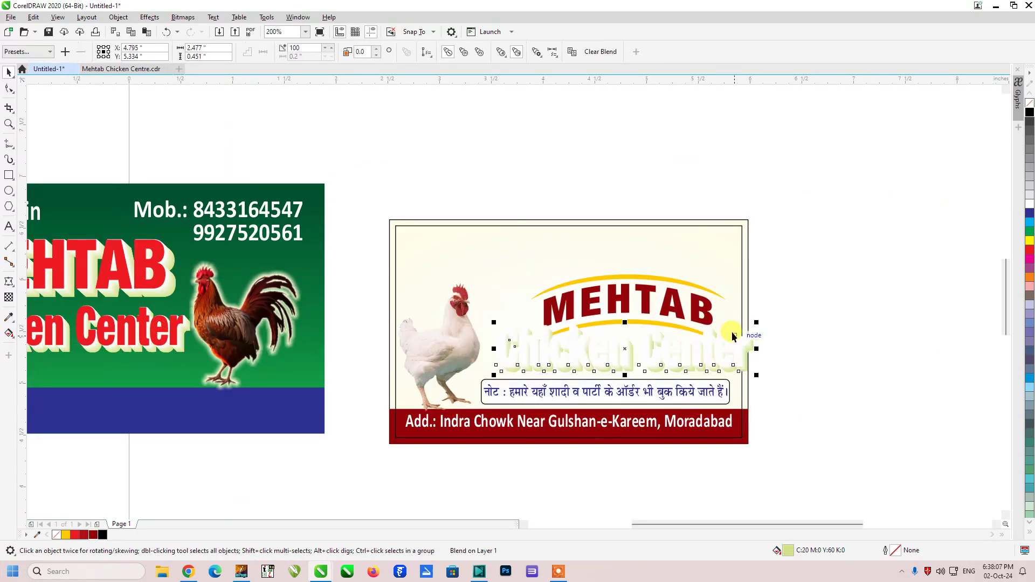
key(ctrl+z)
Copy the red Chicken Center text from the banner to below MEHTAB on the card and scale it to about 1.388 inches wide
drag(138, 322, 694, 333)
right_click(678, 338)
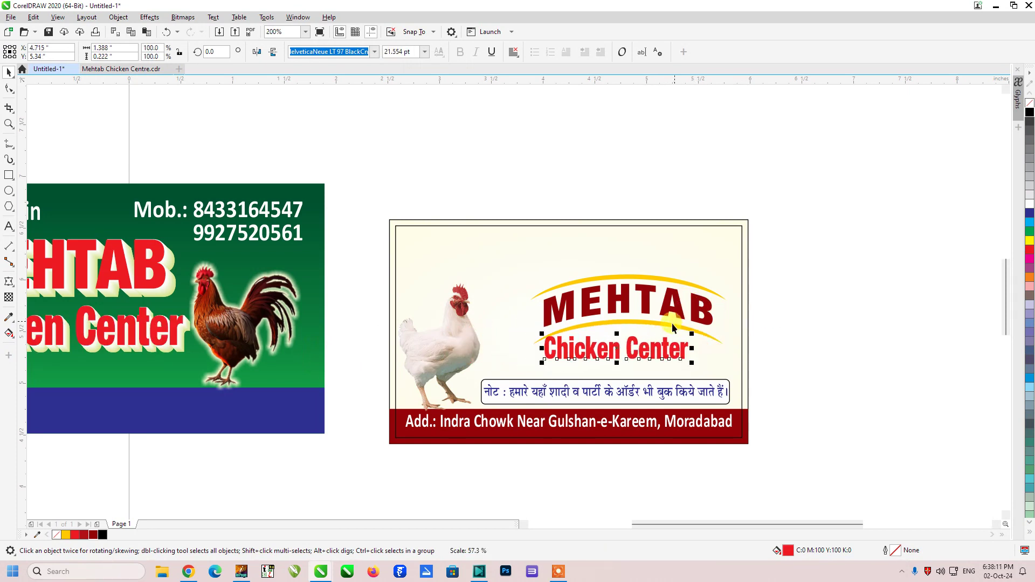
Centre the Chicken Center text horizontally with the lower crescent and fill it black
shift+click(670, 324)
key(c)
click(670, 323)
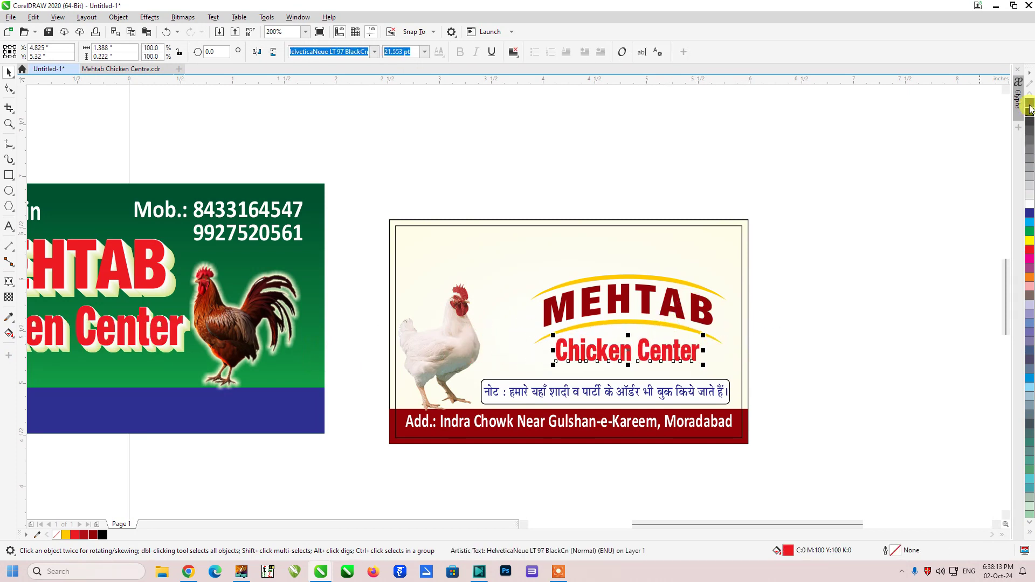
click(890, 155)
Lower the crescents, MEHTAB and Chicken Center together slightly and enlarge them to about 2.025 by 0.893 inches
drag(801, 251, 504, 361)
key(Down)
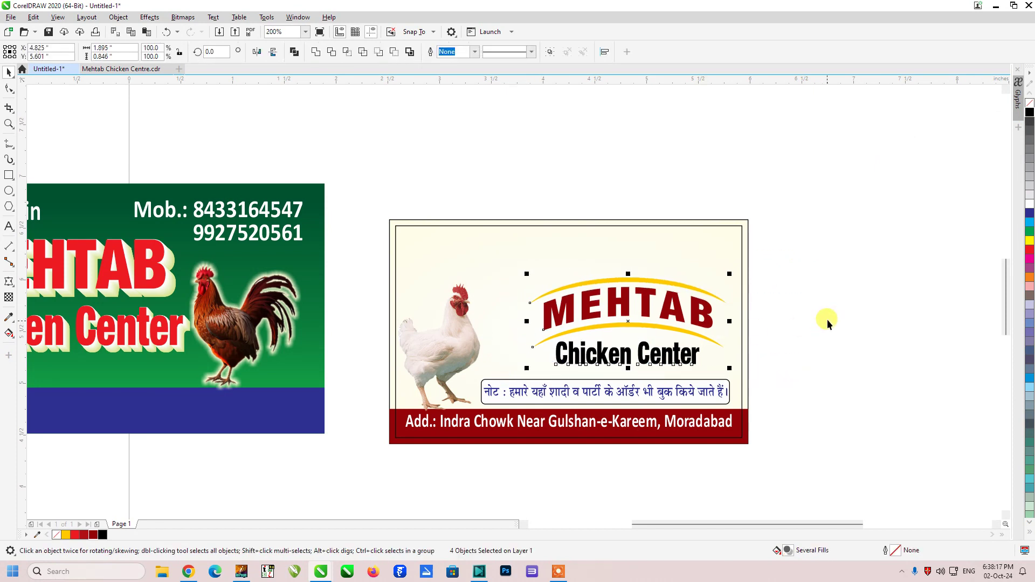
click(828, 320)
drag(462, 366, 483, 355)
drag(522, 269, 520, 268)
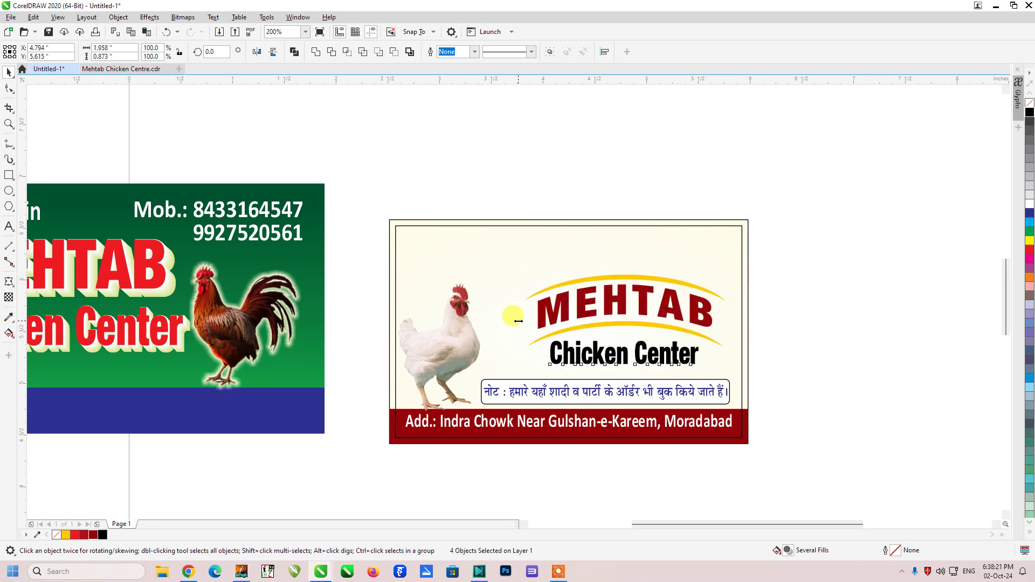
drag(519, 322, 512, 321)
click(814, 323)
Enlarge the chicken picture to about 0.955 by 1.38 inches and shift the Hindi note with its frame slightly right
click(481, 329)
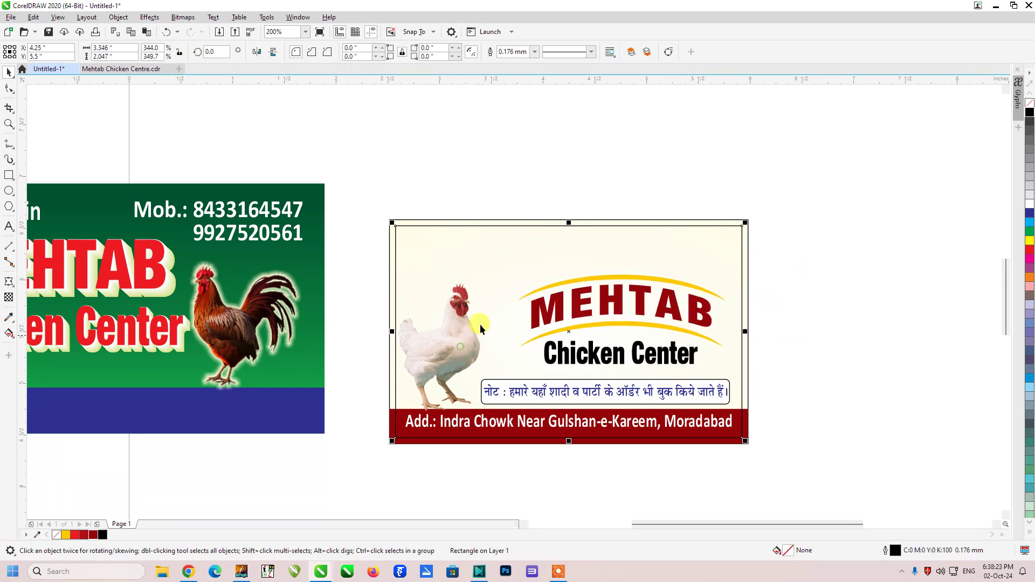
click(459, 294)
click(458, 303)
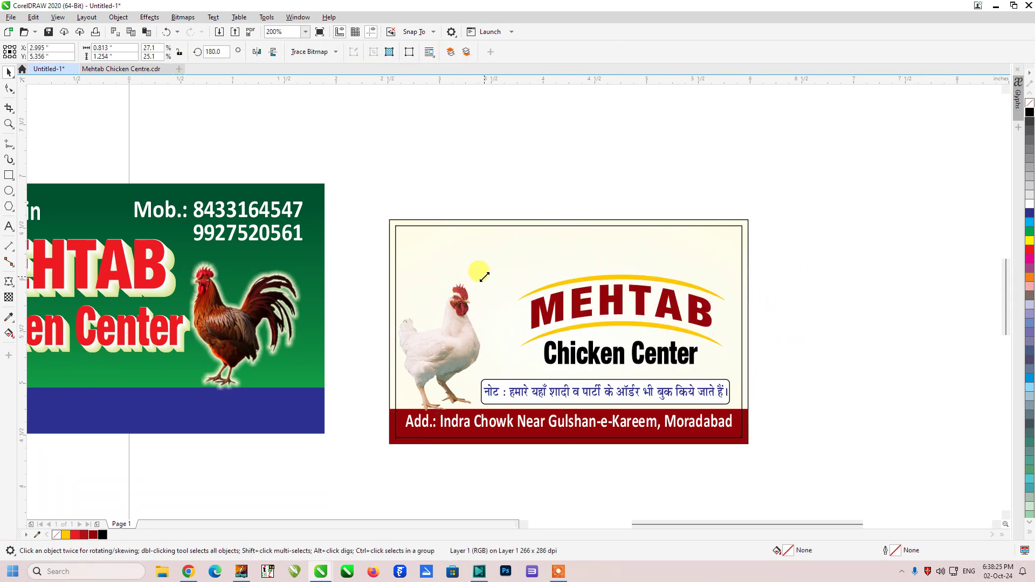
drag(484, 277, 492, 265)
drag(491, 339, 497, 339)
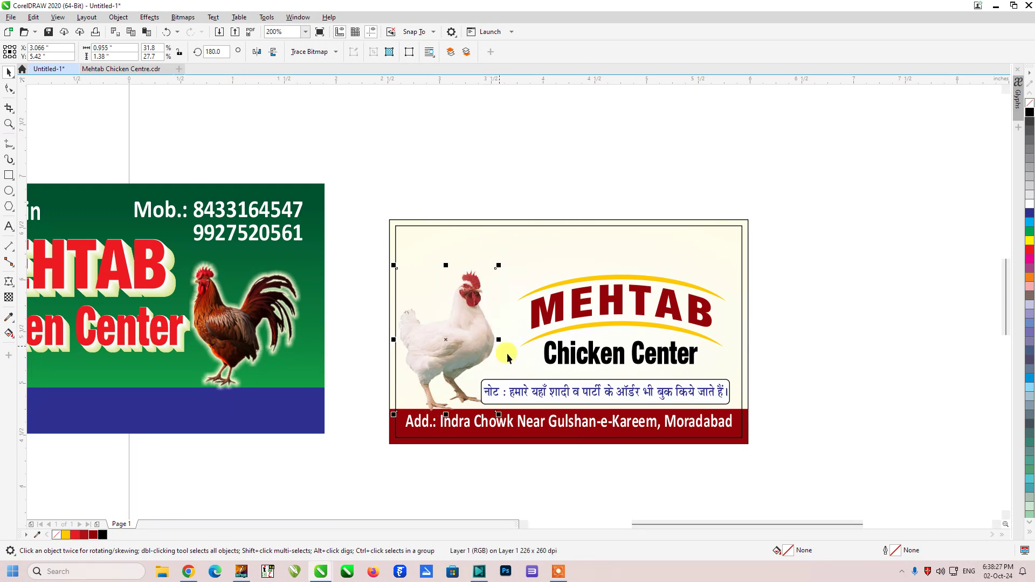
drag(840, 346, 441, 425)
click(915, 331)
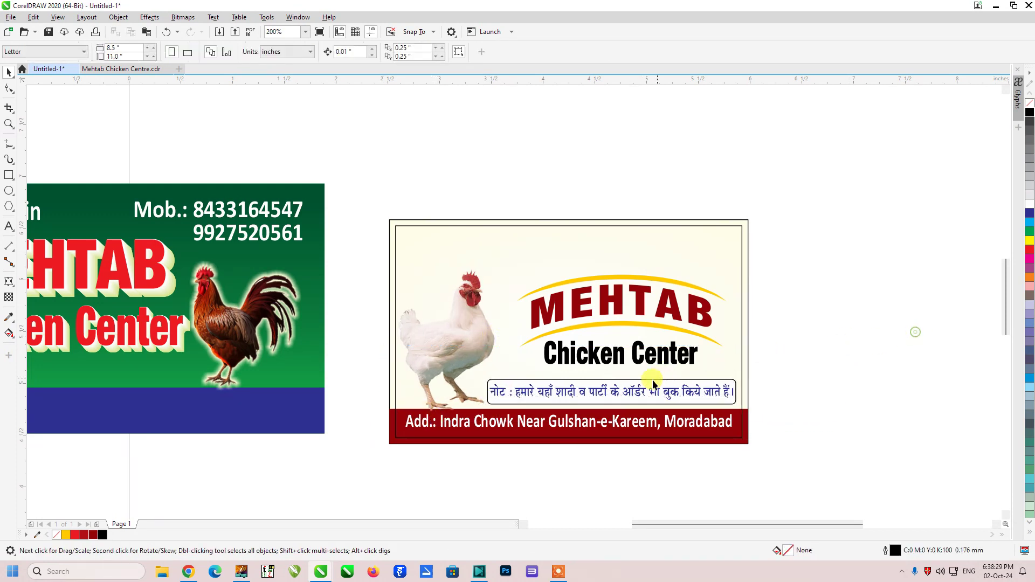
drag(661, 365, 721, 259)
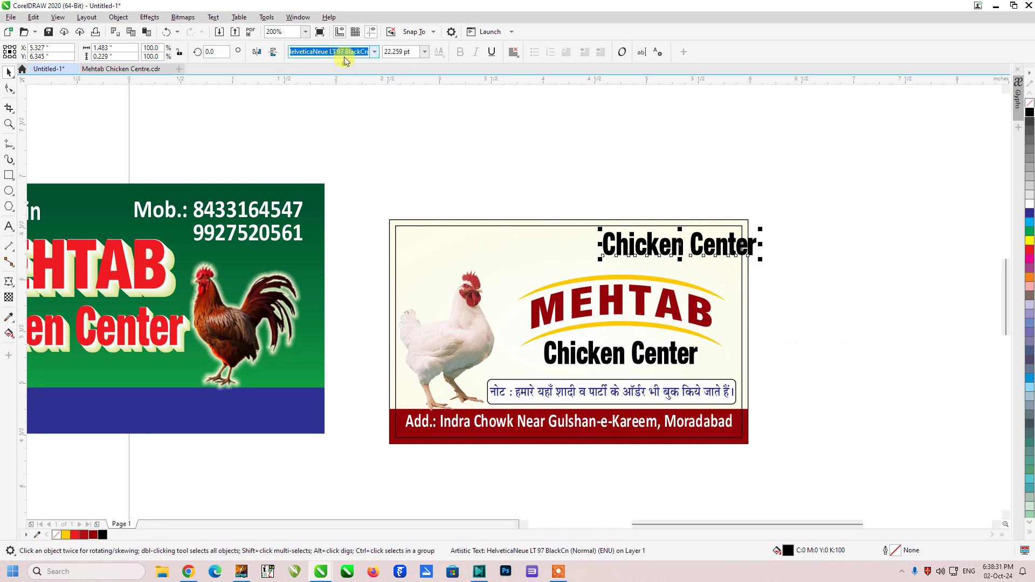
text(Calibri)
key(Return)
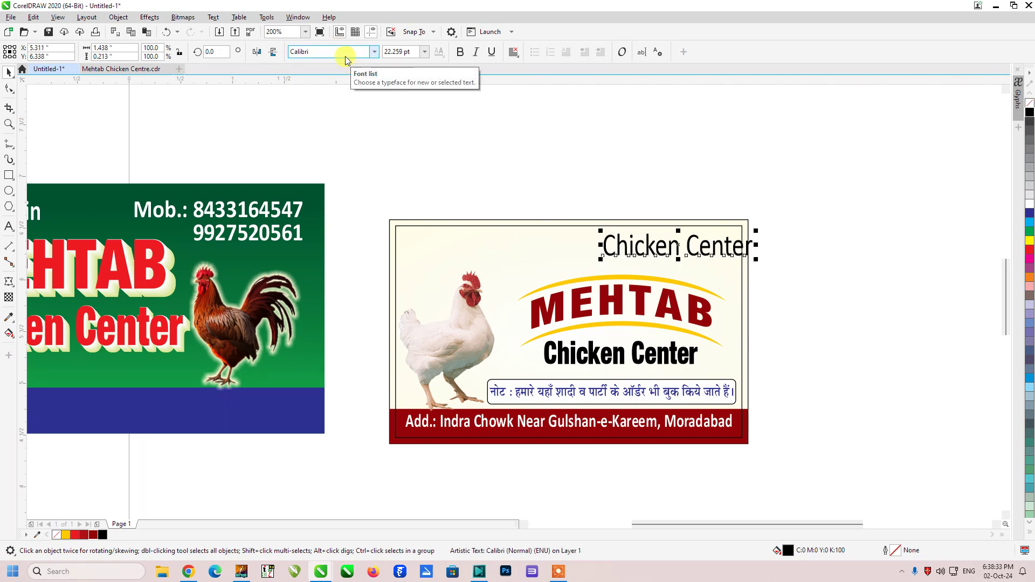
key(F10)
key(F8)
key(ctrl+a)
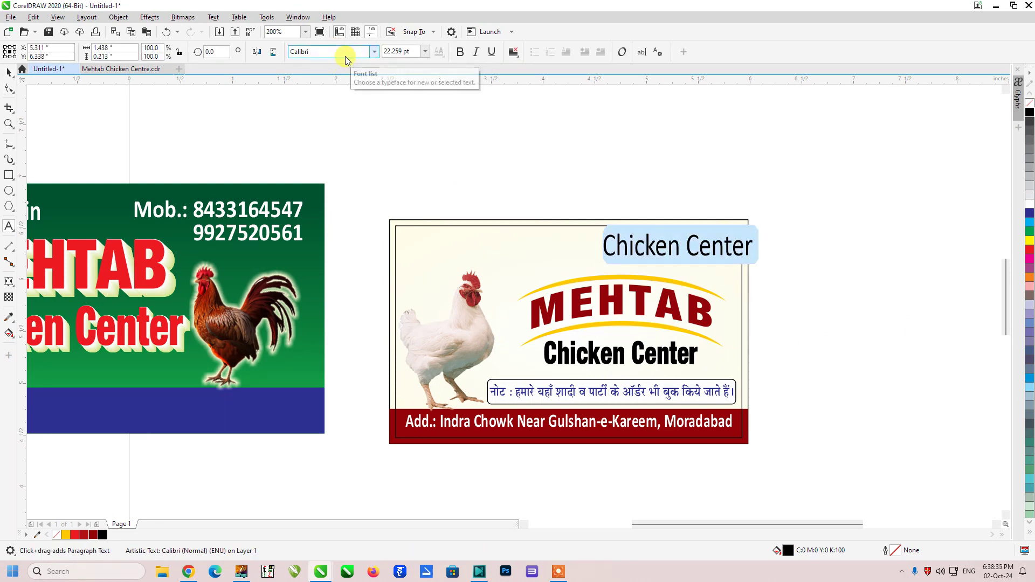
text(mOB.: +91)
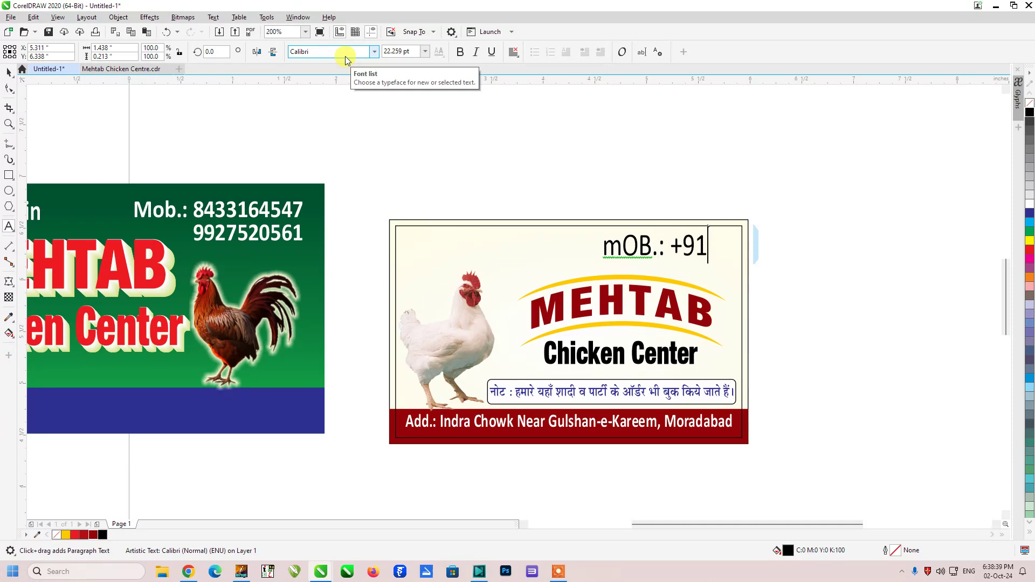
key(ctrl+a)
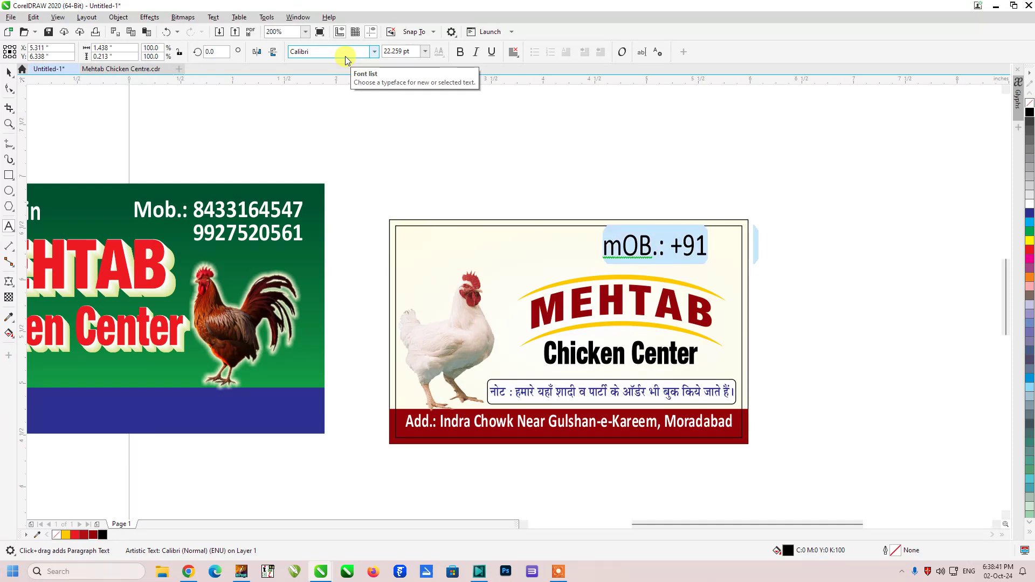
text(Mob.:)
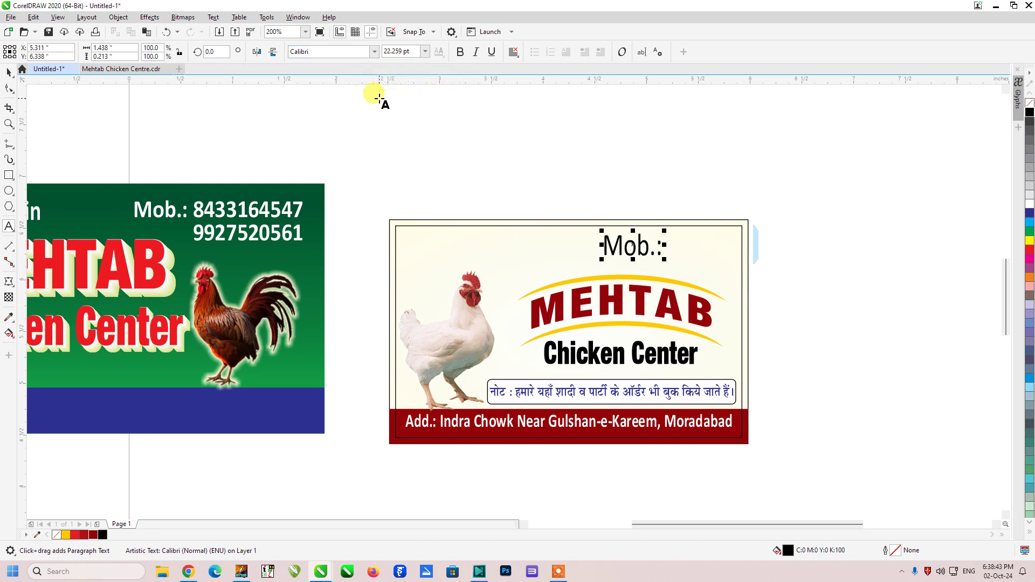
click(245, 210)
drag(245, 210, 267, 247)
click(626, 239)
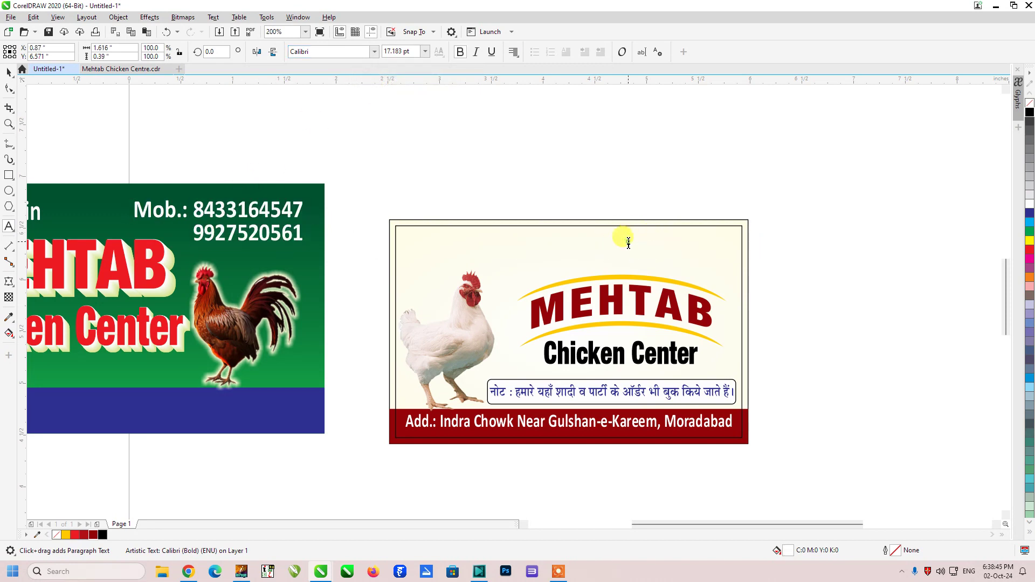
key(ctrl+space)
key(Delete)
Move the mobile number text from the green banner to the card and align it to the inner frame's right and top edges
click(279, 210)
drag(280, 209, 691, 240)
shift+click(514, 243)
key(r)
key(t)
shift+click(514, 243)
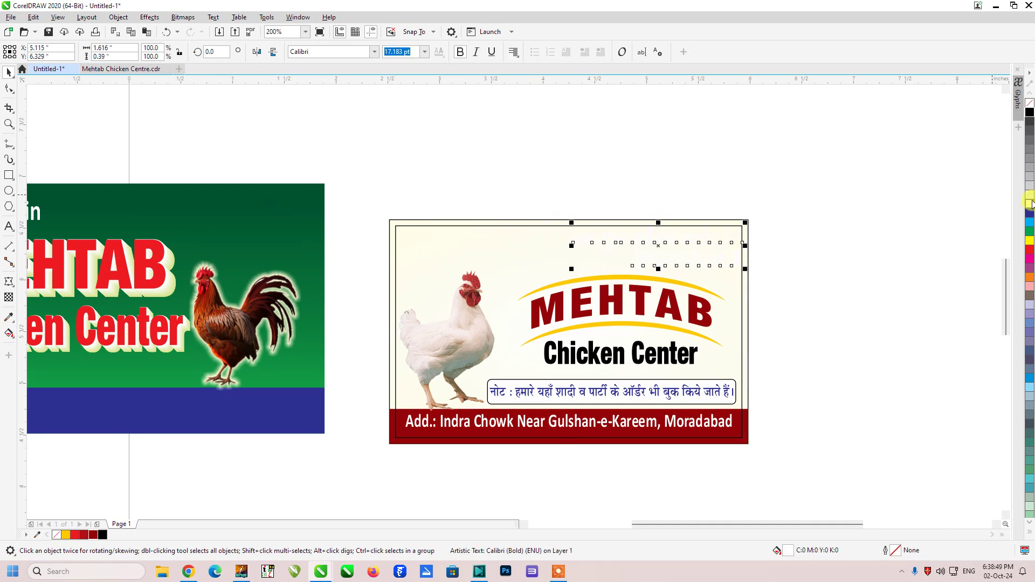
Fill the mobile number text blue, set it to 14 pt, and realign it to the inner frame's upper-right corner
click(1029, 218)
text(14)
key(Return)
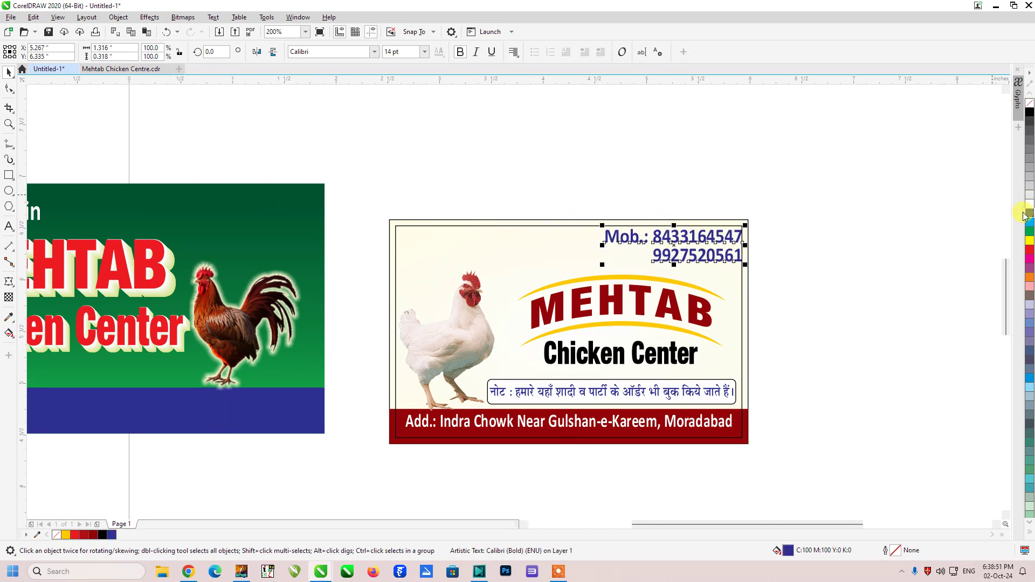
shift+click(517, 232)
key(r)
key(t)
shift+click(516, 232)
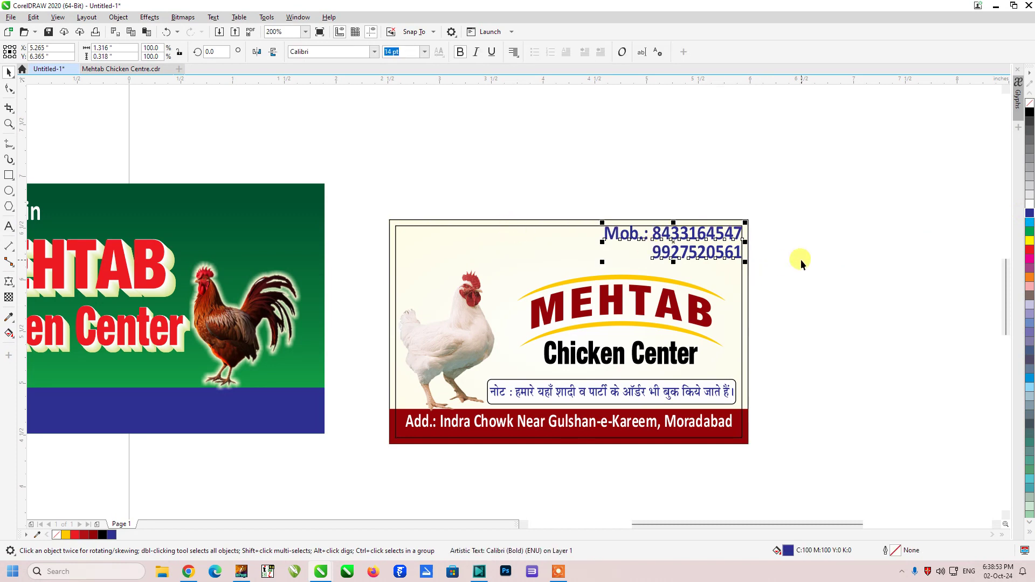
Raise the crescents and MEHTAB with Chicken Center slightly on the card and deselect them
drag(801, 260, 491, 355)
shift+click(628, 361)
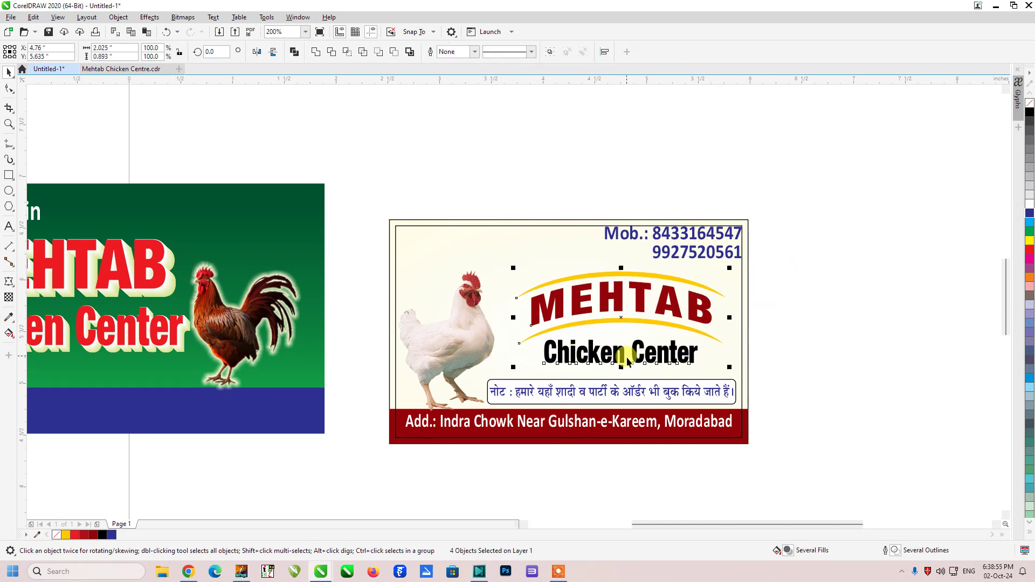
click(394, 157)
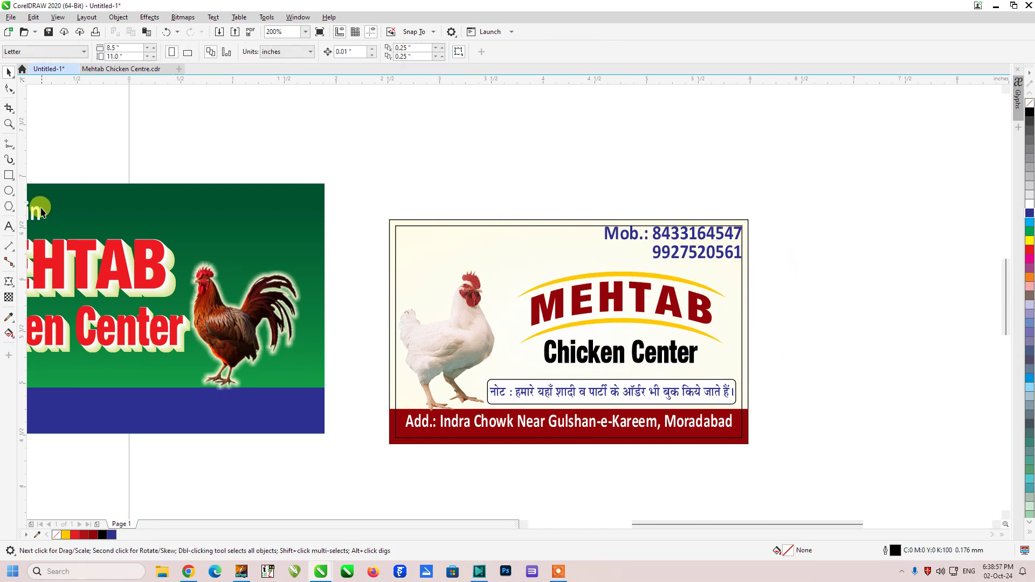
Move the proprietor's name line from the banner to the card's upper-left corner at 14 pt and fill it blue
click(33, 208)
key(F8)
click(633, 245)
key(ctrl+v)
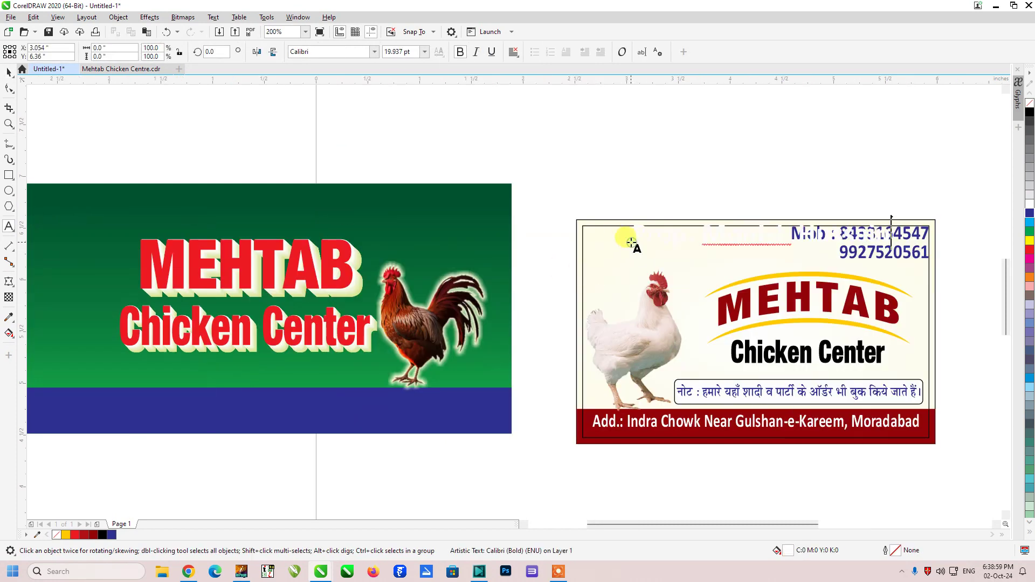
key(ctrl+space)
mouse_move(649, 236)
mouse_down()
mouse_move(598, 237)
mouse_move(663, 232)
mouse_up()
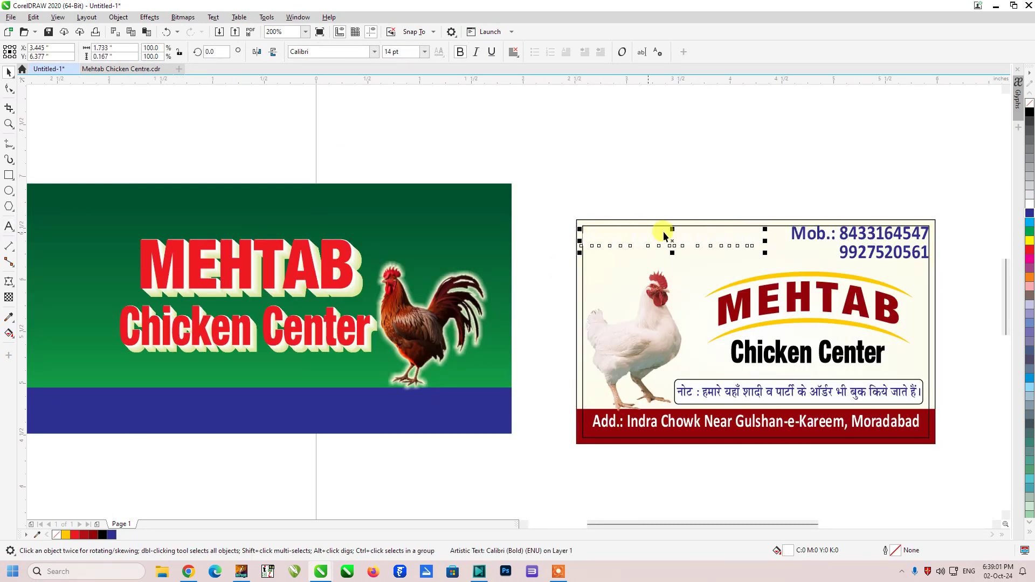
click(1029, 214)
click(710, 195)
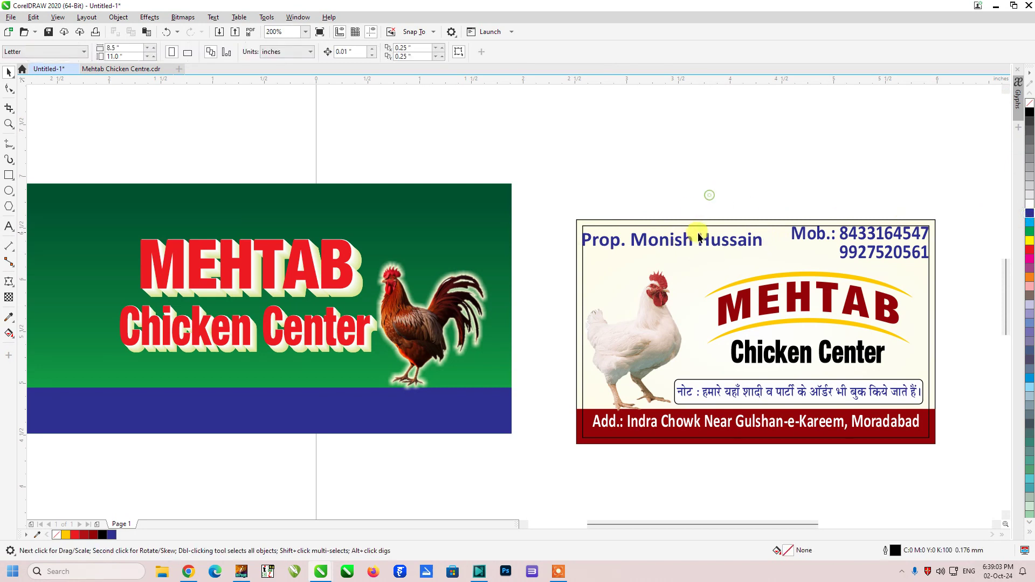
Condense the proprietor's name line and the mobile number text horizontally to leave a wider gap between them
click(703, 238)
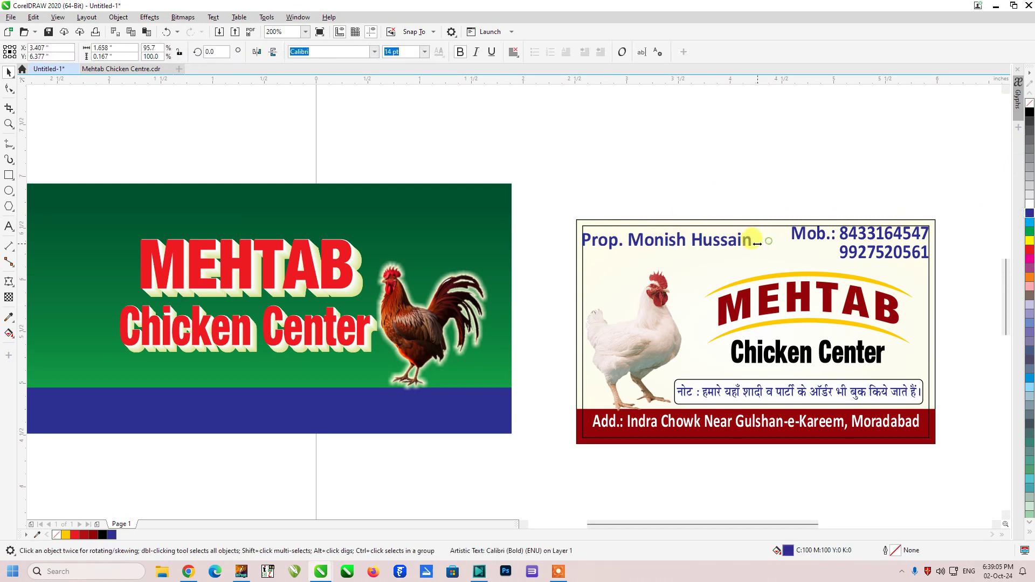
click(804, 237)
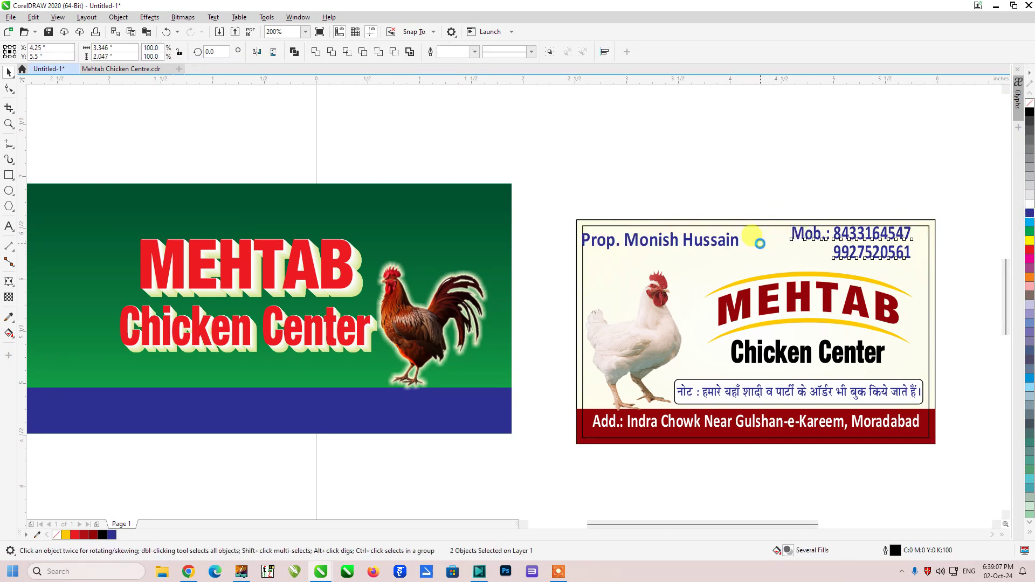
drag(771, 226, 794, 242)
click(733, 241)
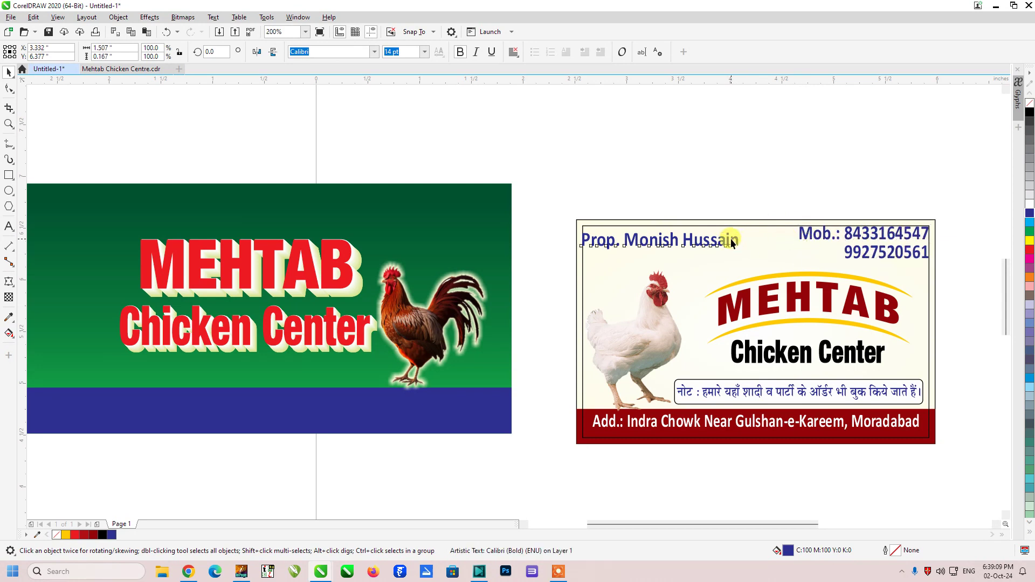
key(ctrl+r)
Align the proprietor's name line to the inner frame's left and top edges
shift+click(768, 249)
key(l)
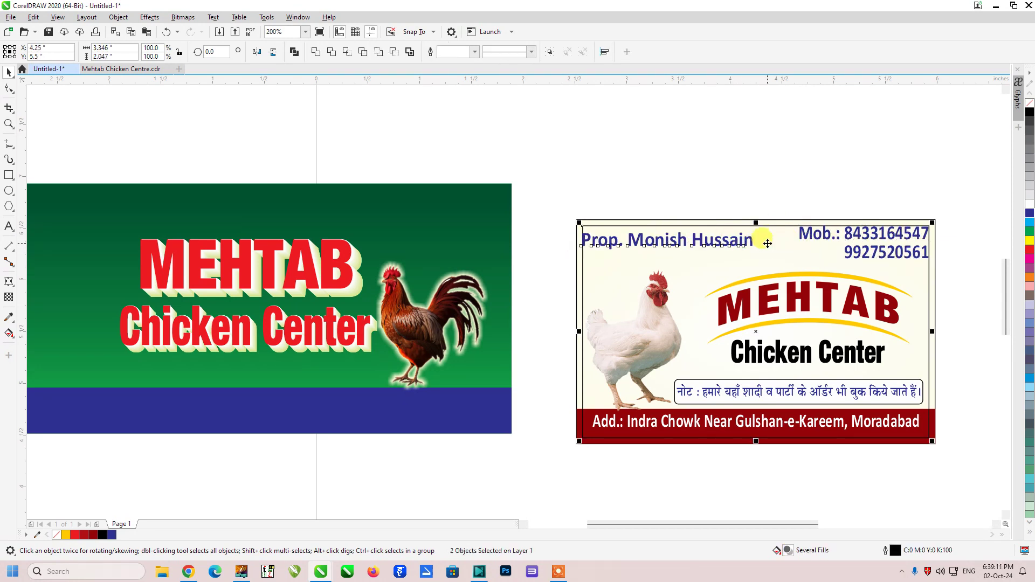
key(t)
click(728, 199)
Delete the entire green reference banner beside the card
click(369, 228)
click(558, 139)
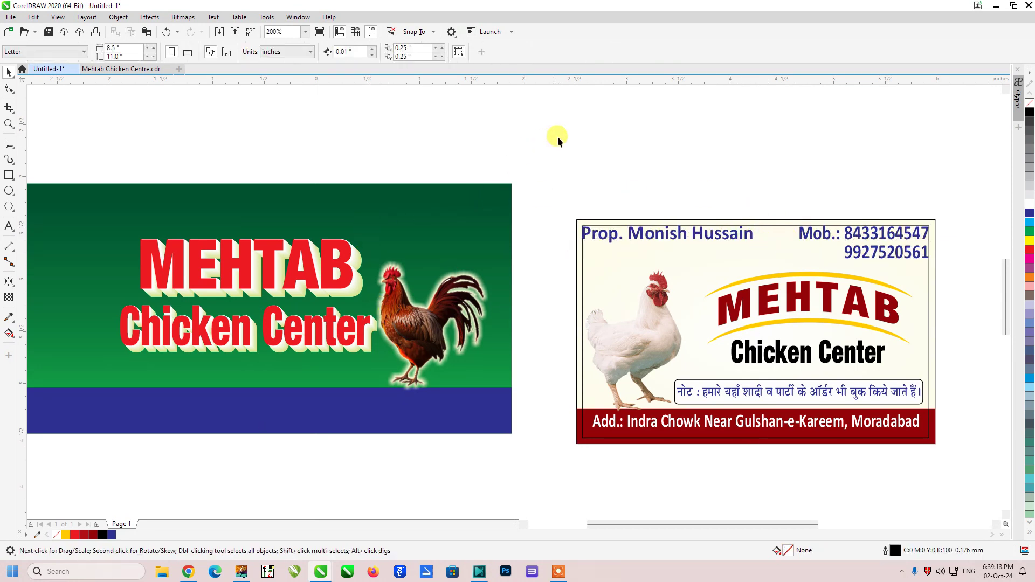
drag(554, 123, 231, 387)
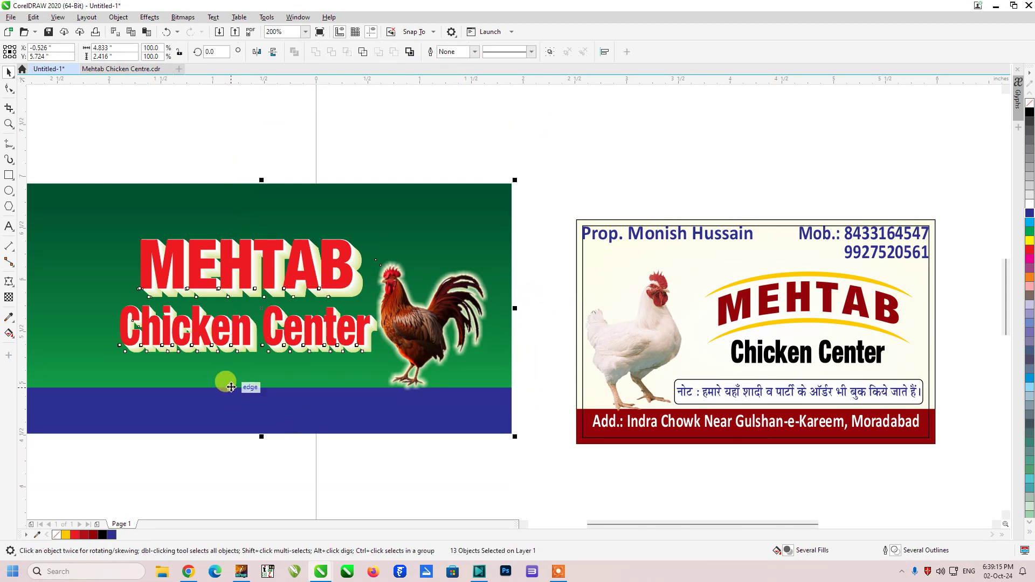
key(Delete)
key(F4)
Set the outline of the Hindi note's rounded frame to 0.35 mm and colour it blue
click(818, 392)
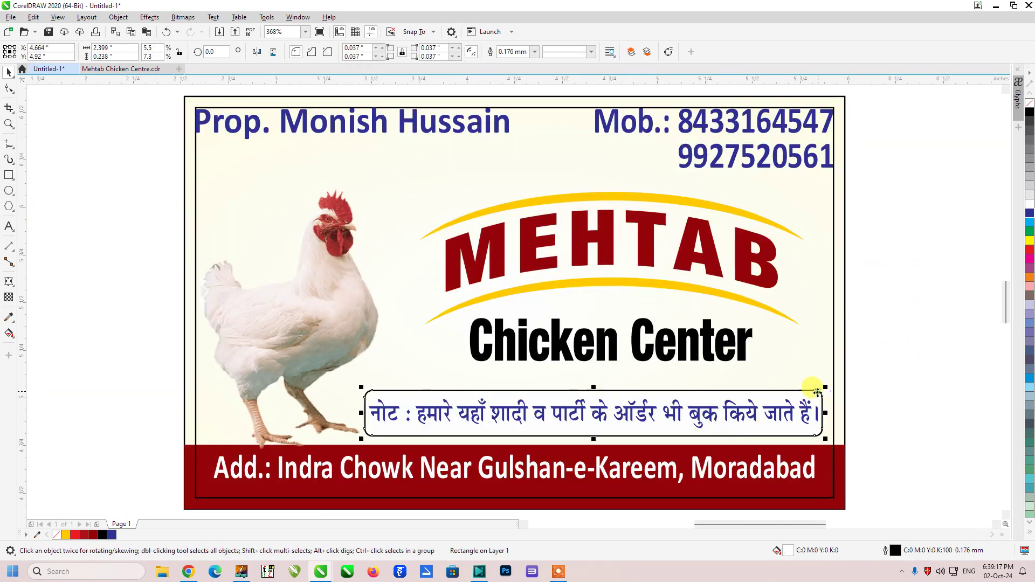
key(Tab)
text(0.35)
key(Return)
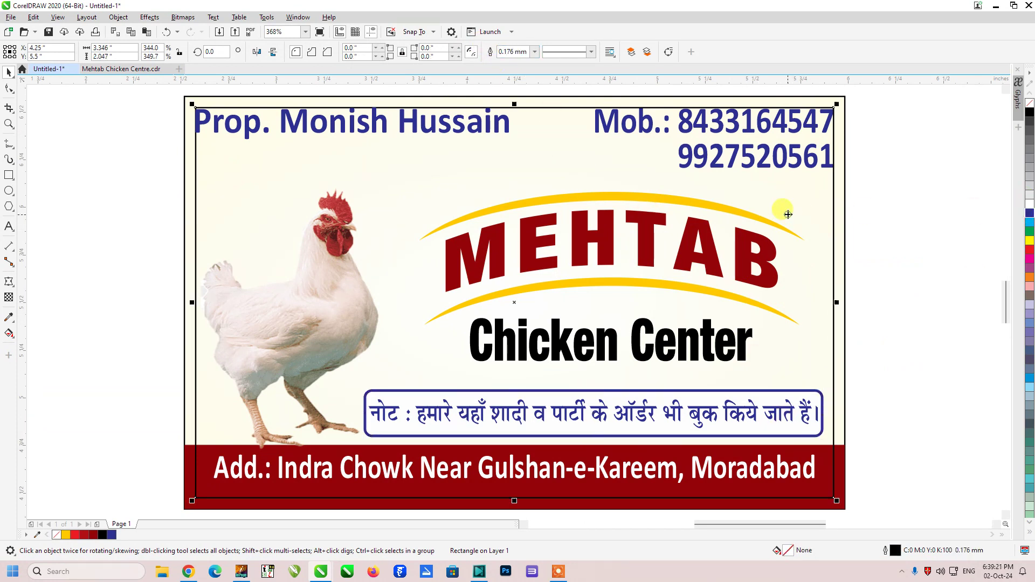
Remove the inner frame and the card background's outline, and group all the card's objects
click(829, 200)
right_click(1030, 104)
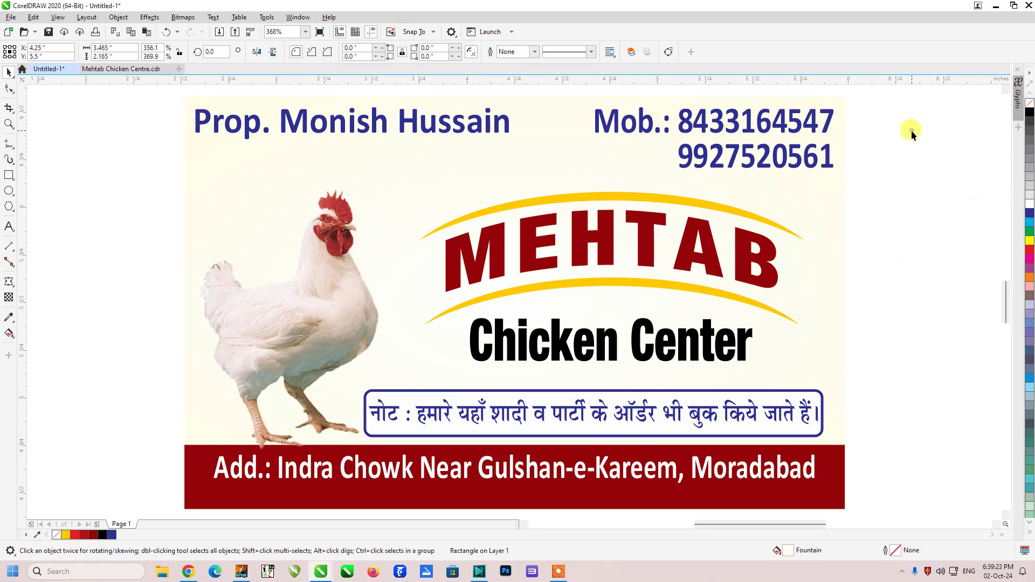
click(906, 132)
key(ctrl+a)
key(ctrl+g)
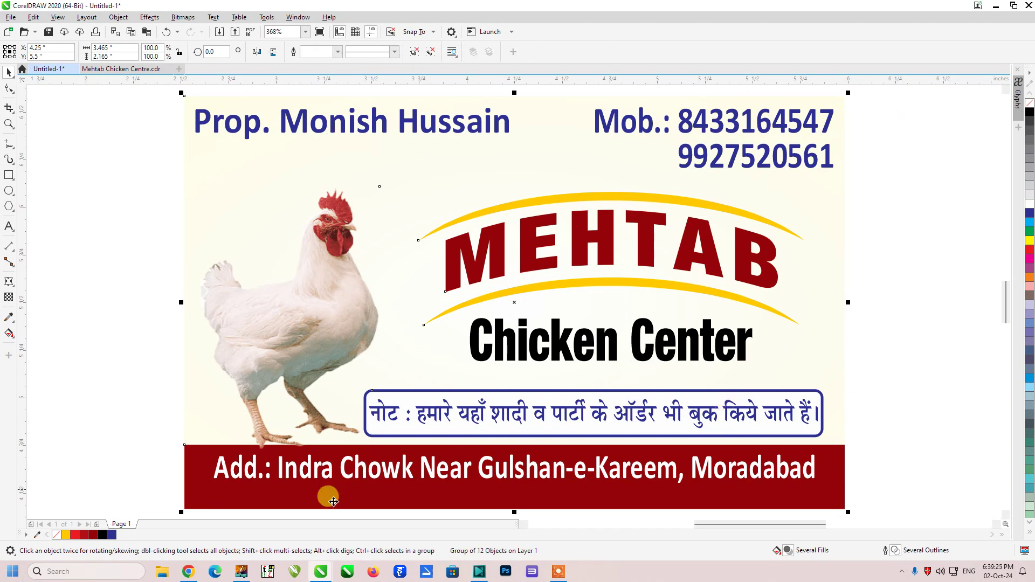